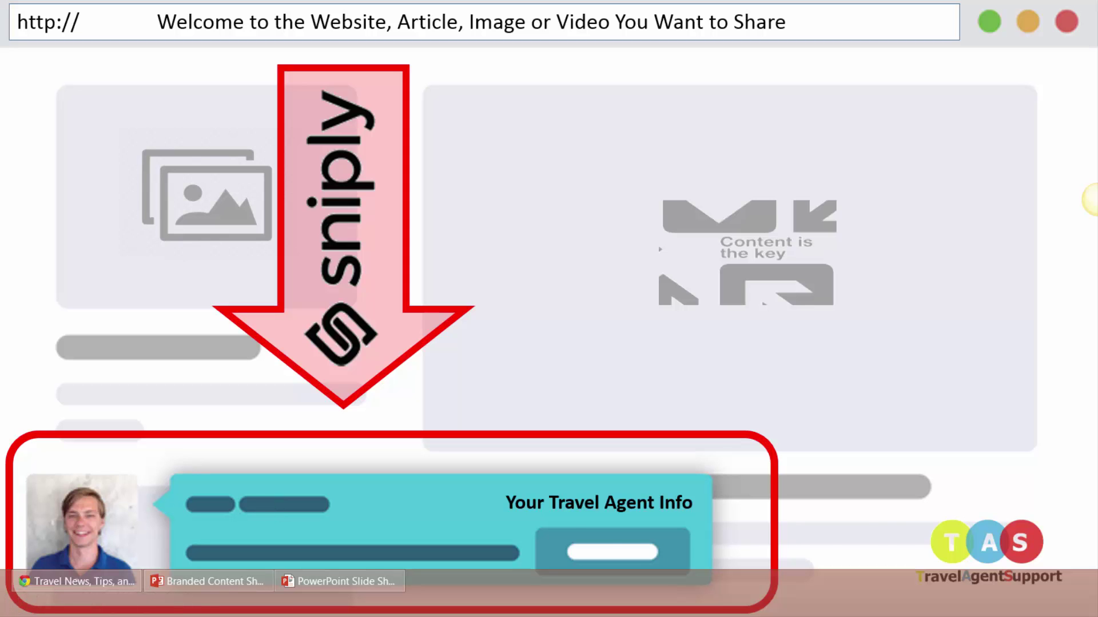
Step: Advance past the final slide to end the slideshow and return to editing view
key(Right)
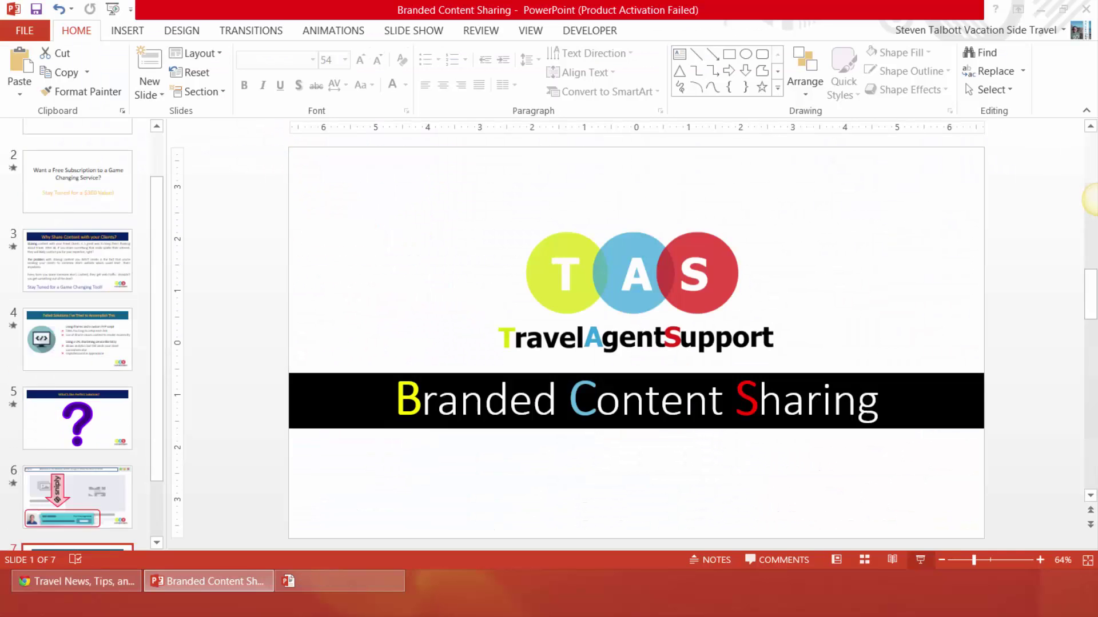
Step: Minimize PowerPoint to reveal the USA Today travel page in Chrome, then scroll down
click(1042, 10)
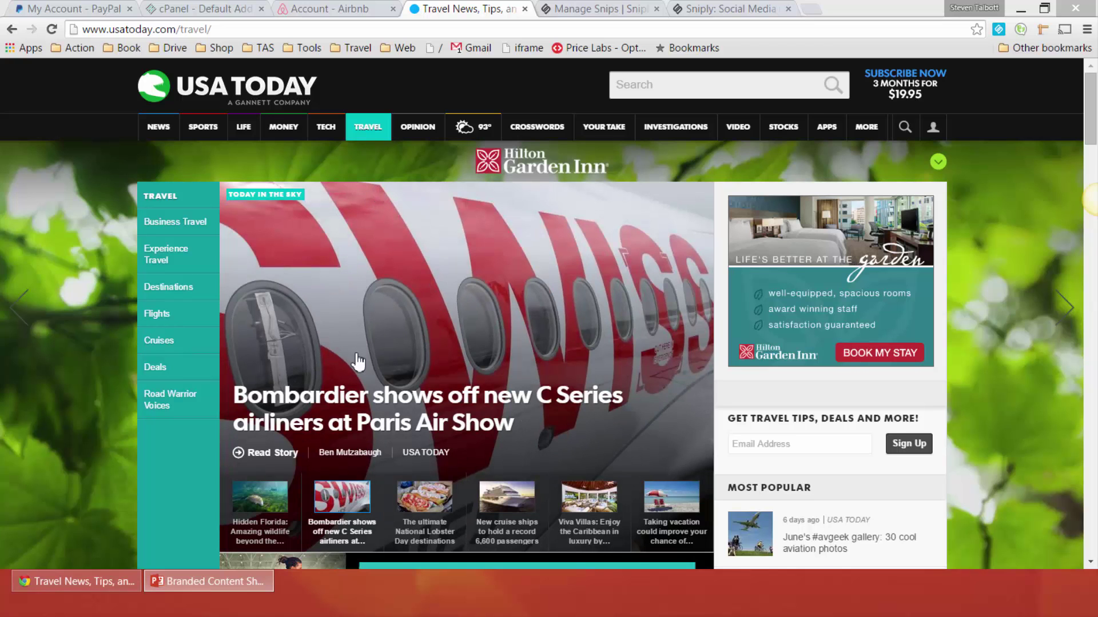
scroll(358, 361, down, 3)
Step: Close the cruise ships story, then open and scroll the 'Taking a vacation' promotion article
click(508, 366)
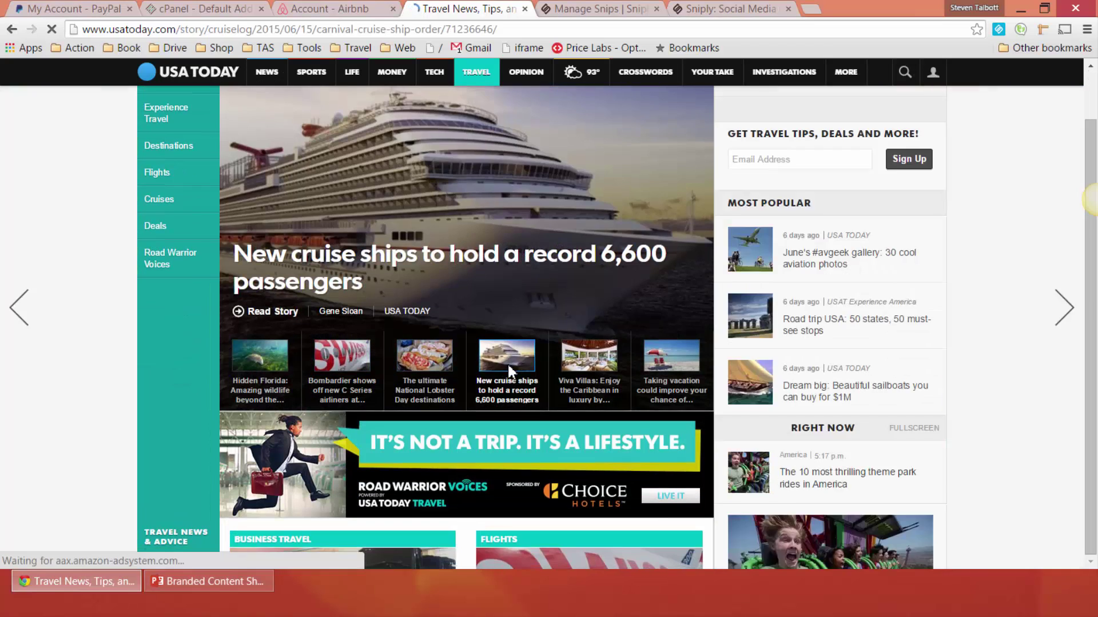
click(884, 113)
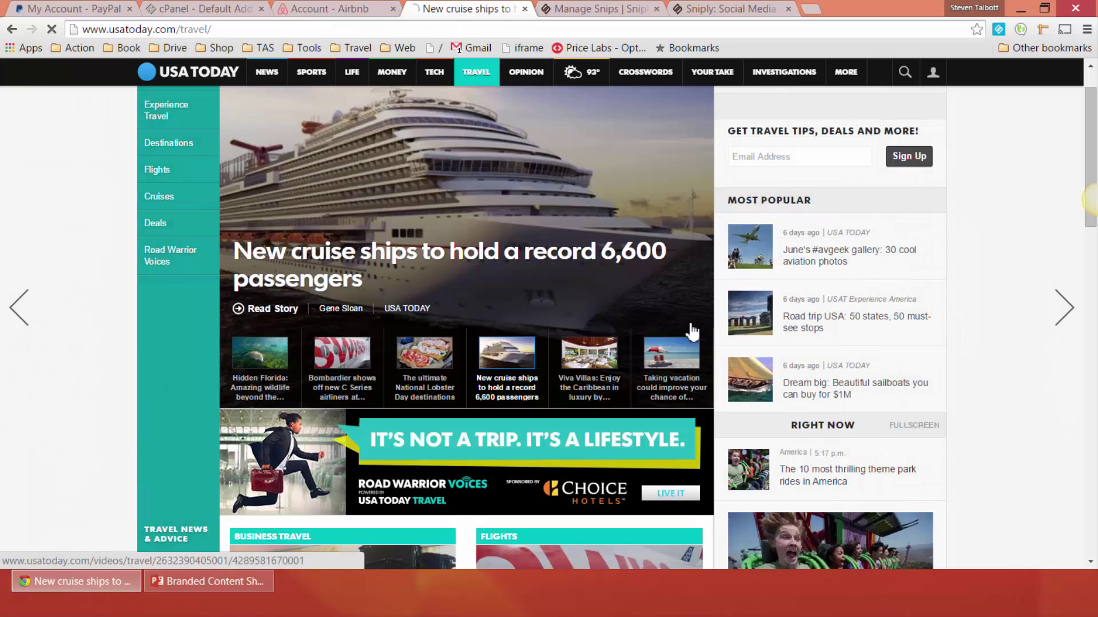
click(663, 348)
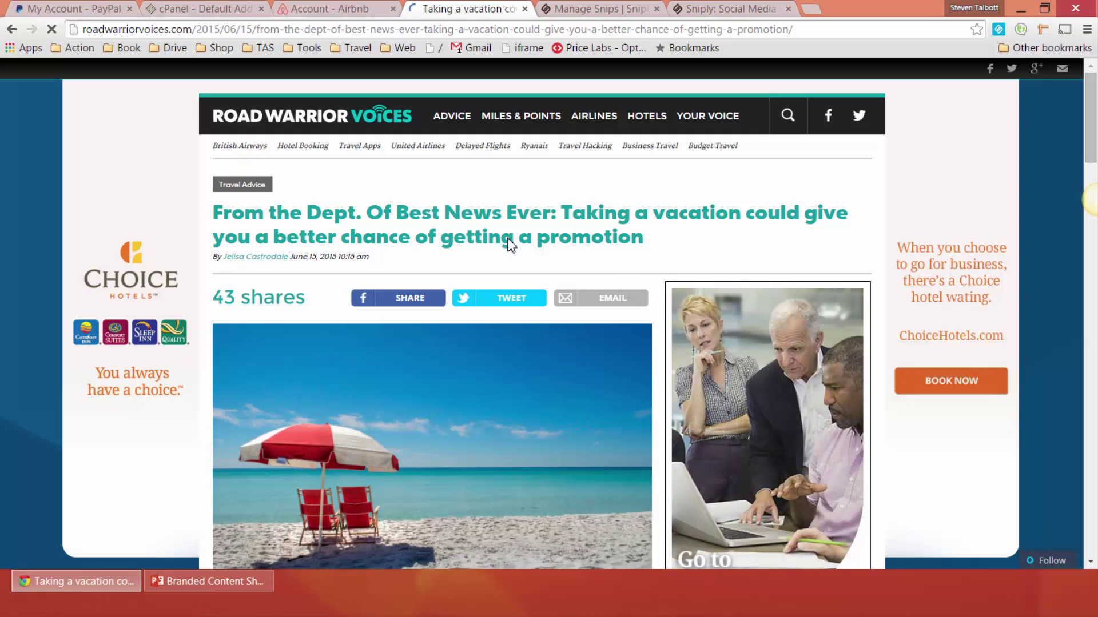
scroll(505, 238, down, 2)
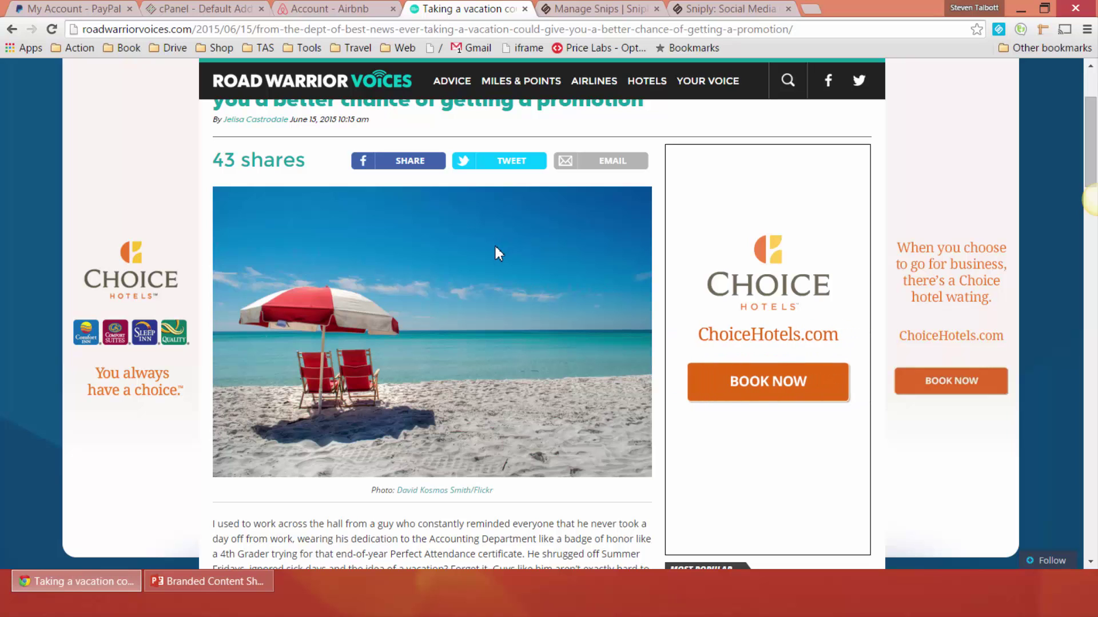
scroll(495, 252, up, 2)
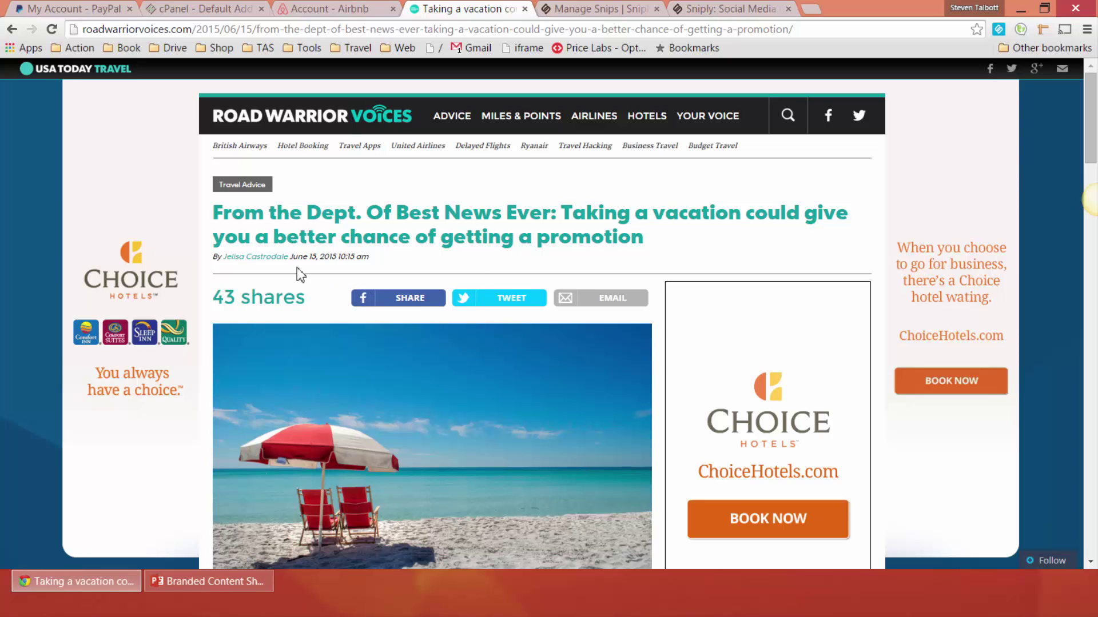
scroll(672, 268, down, 2)
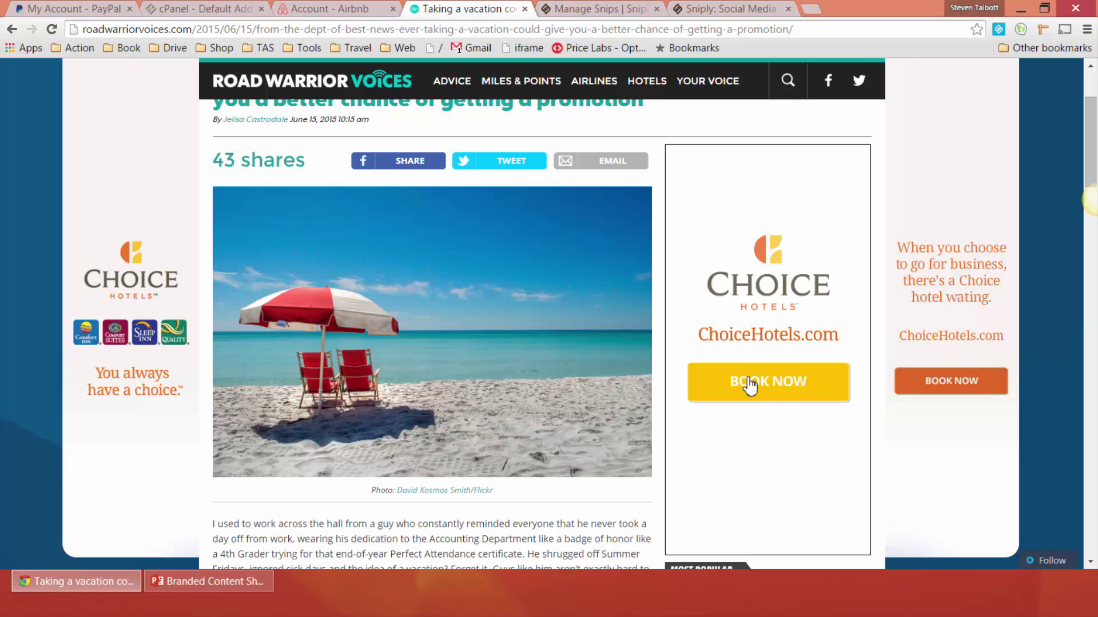
scroll(793, 381, down, 6)
scroll(737, 389, up, 8)
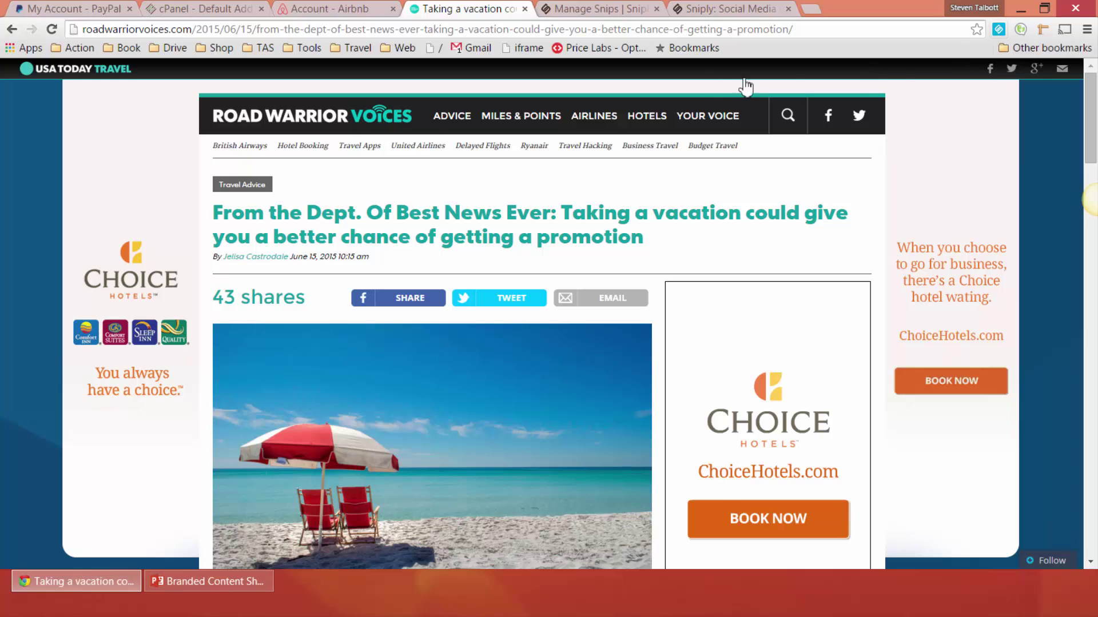
Step: Start a snip and set its message to '…aiming for that promo at work. Maybe a vacation would help?'
click(999, 29)
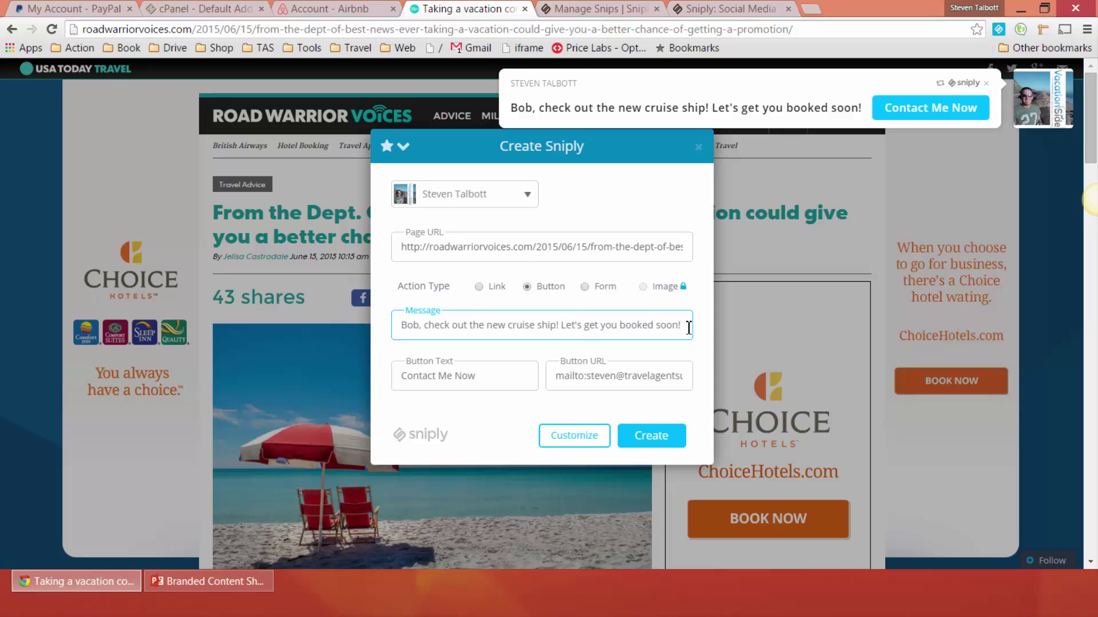
drag(688, 328, 294, 297)
text(Bob)
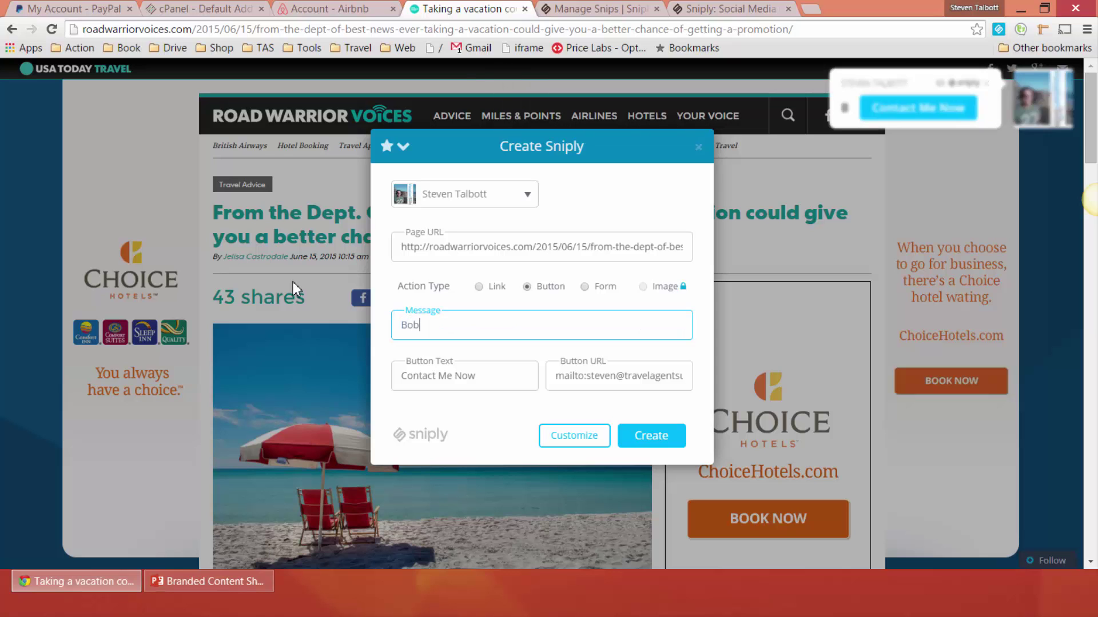
text(, I know you )
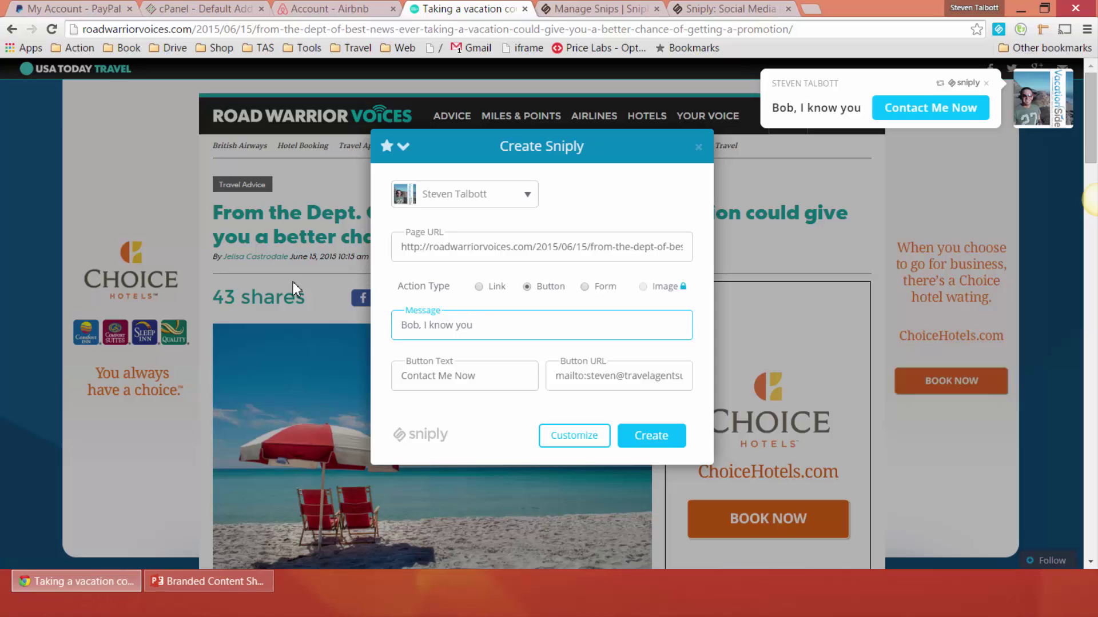
text(have been )
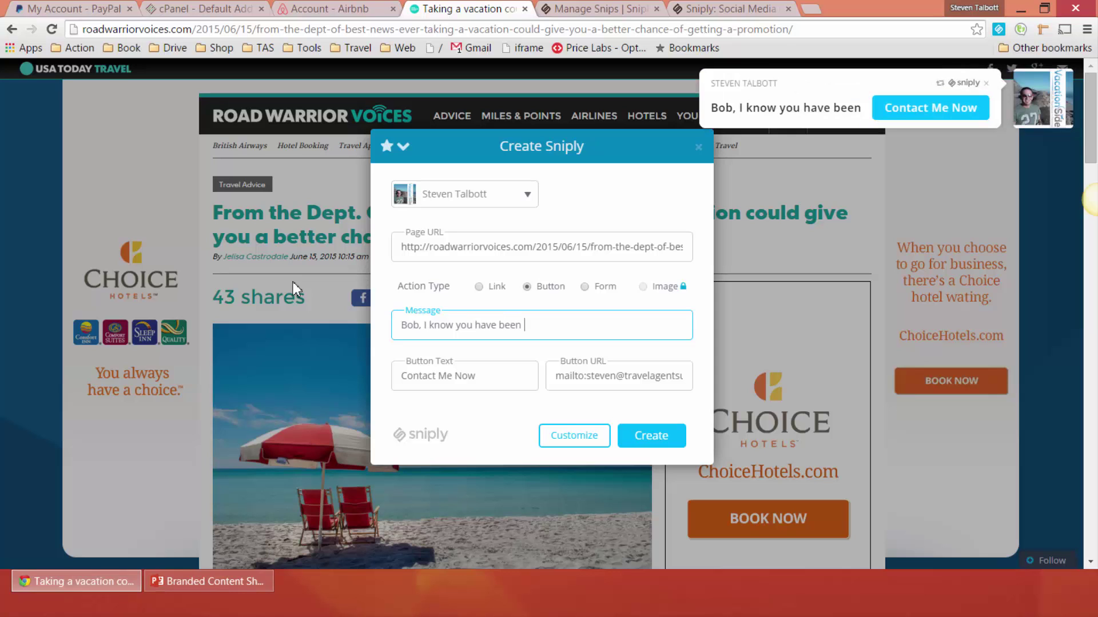
text(di)
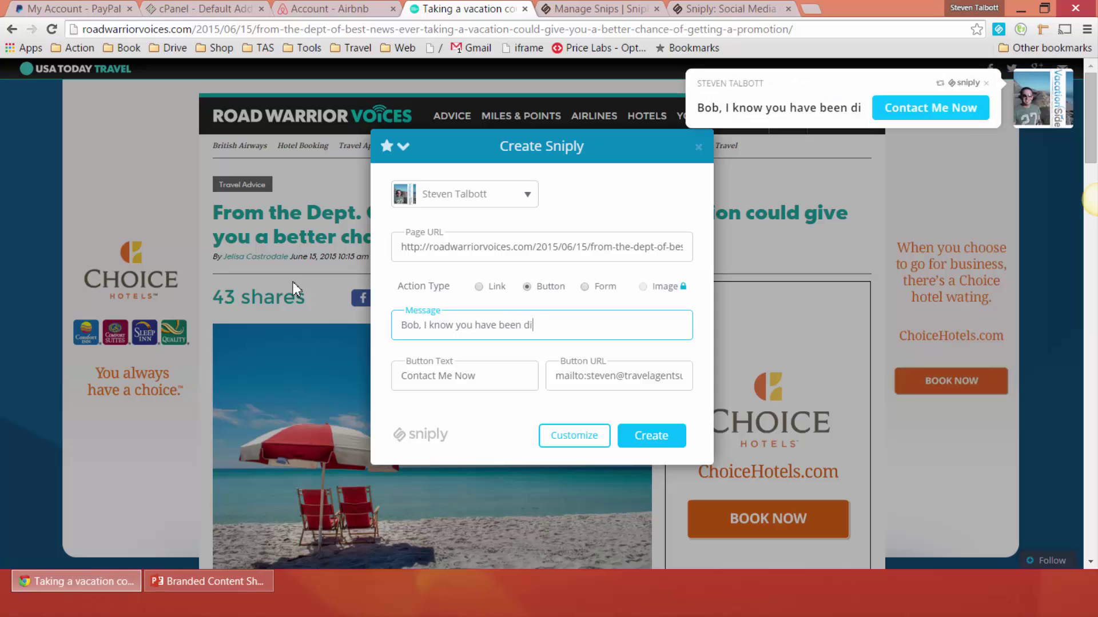
text(s)
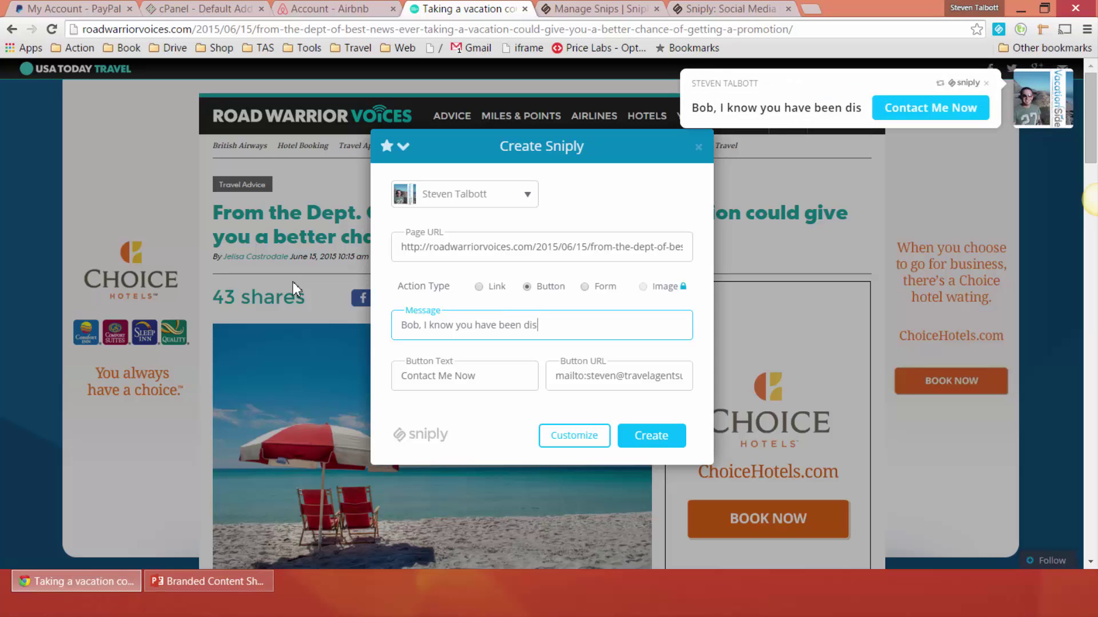
key(BackSpace)
key(BackSpace)
key(BackSpace)
key(BackSpace)
key(BackSpace)
key(BackSpace)
key(BackSpace)
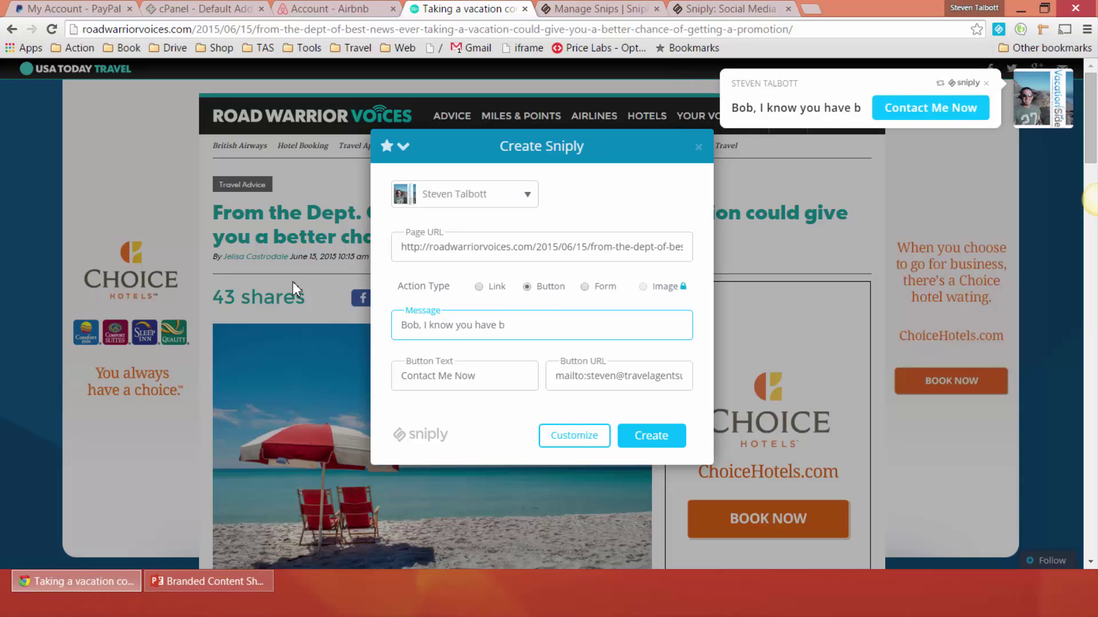
text(een )
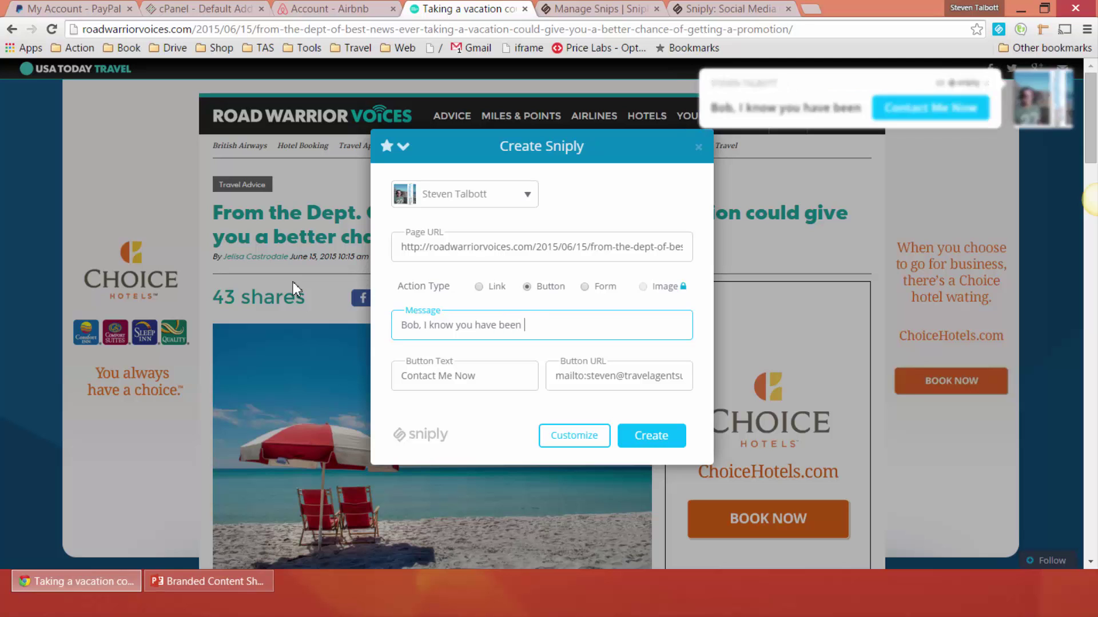
text(aiming for that )
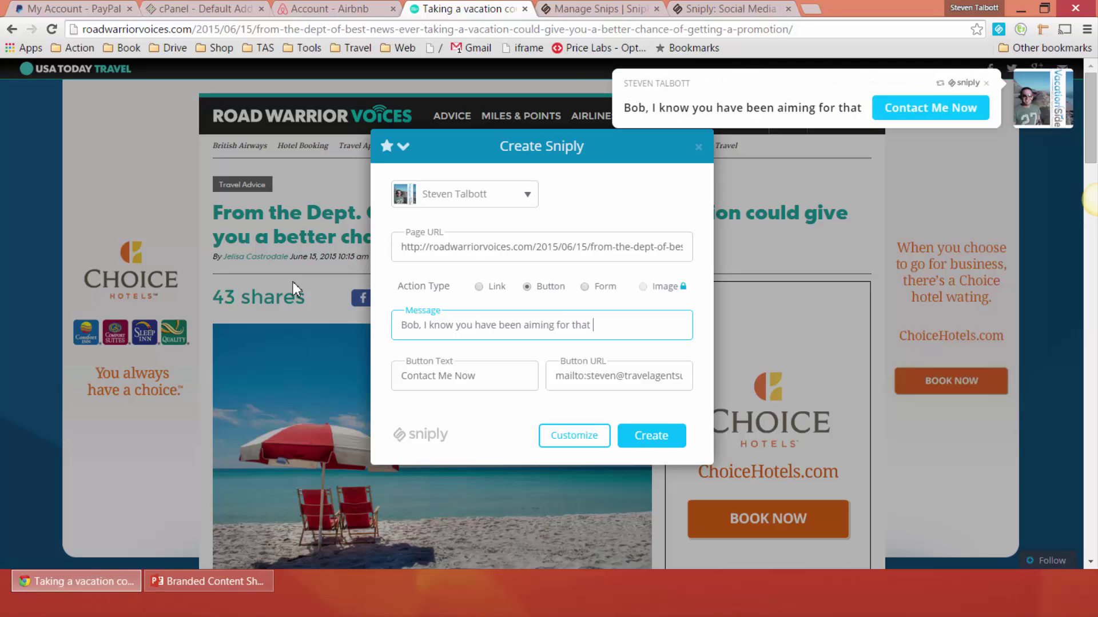
text(promo)
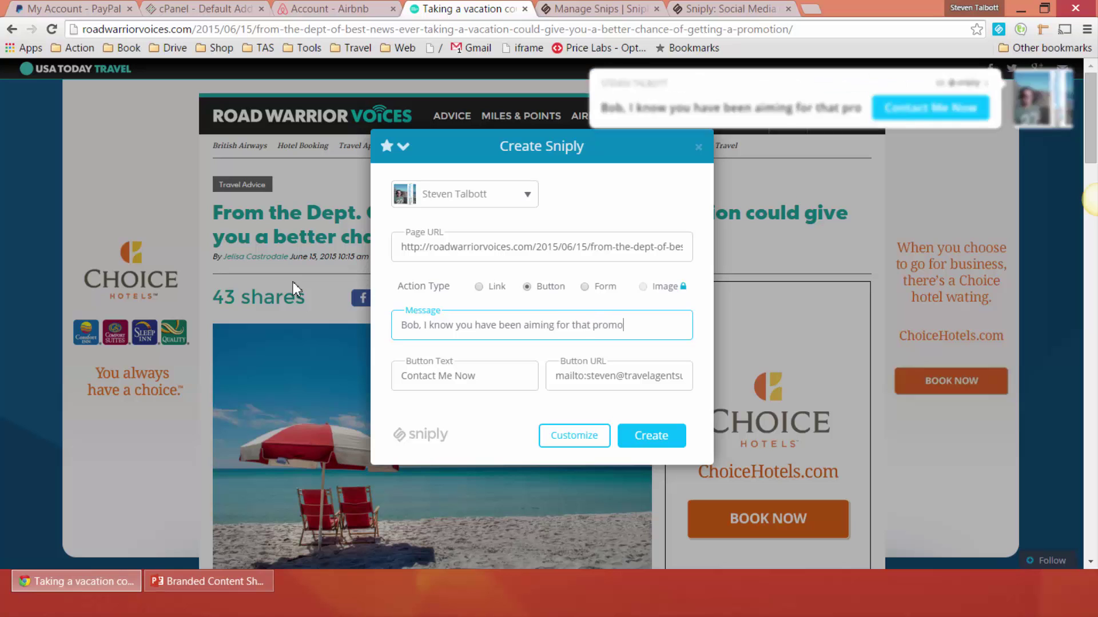
text( at work.)
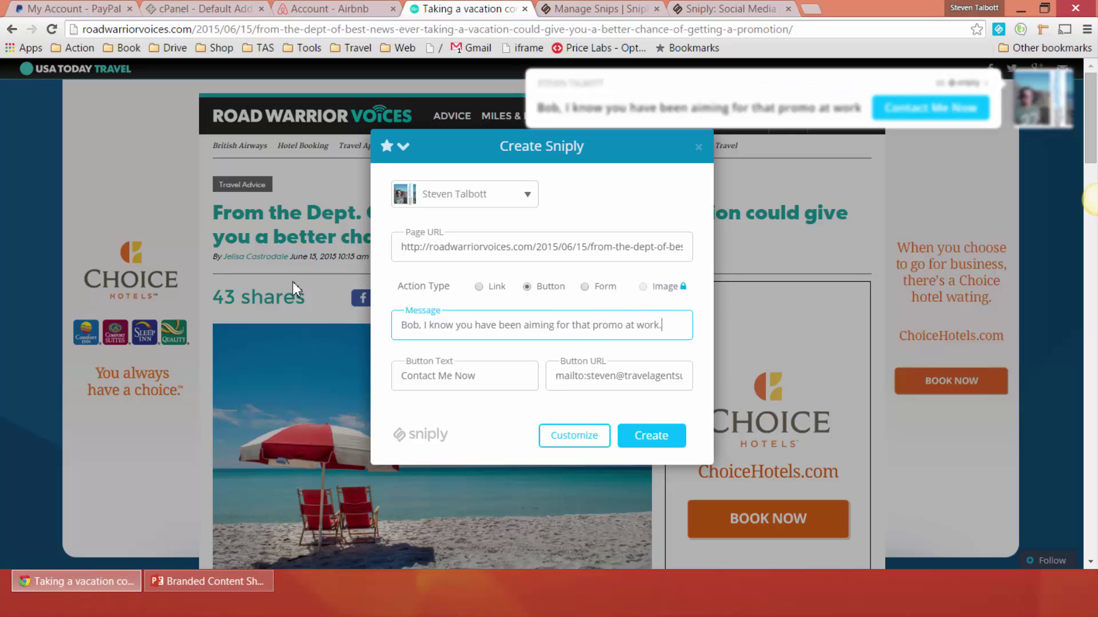
text( Maybe )
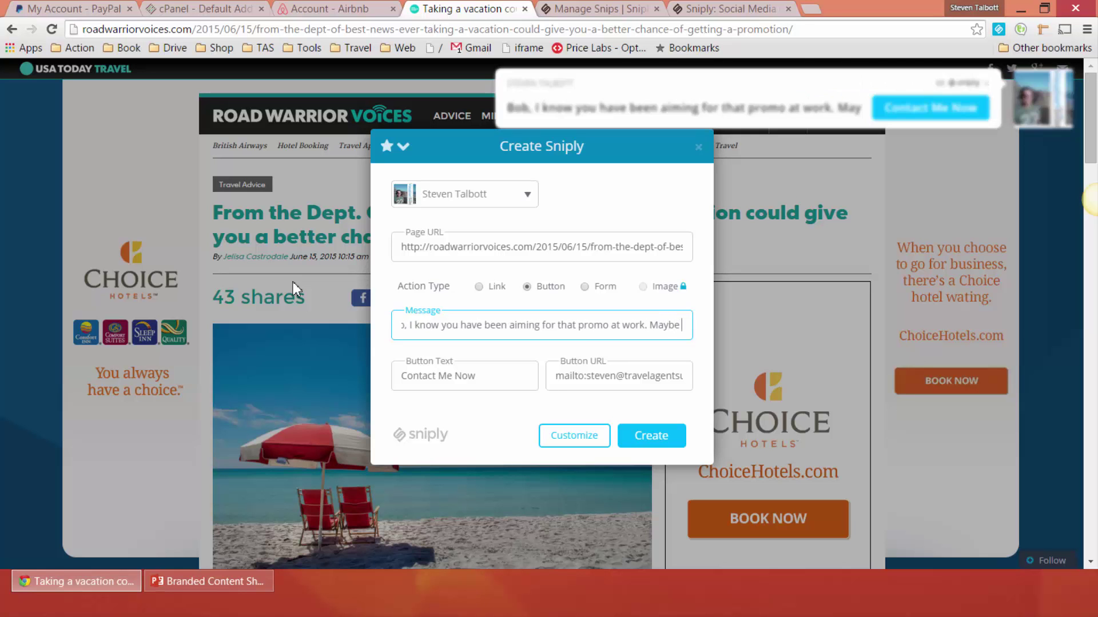
text(a vacation wou)
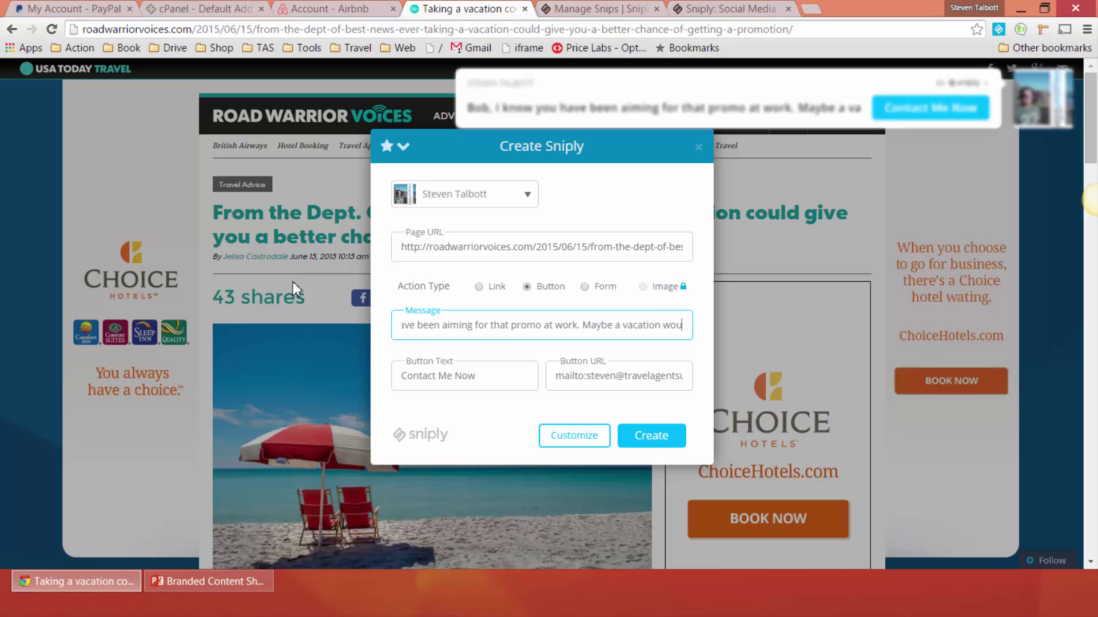
text(ld help?)
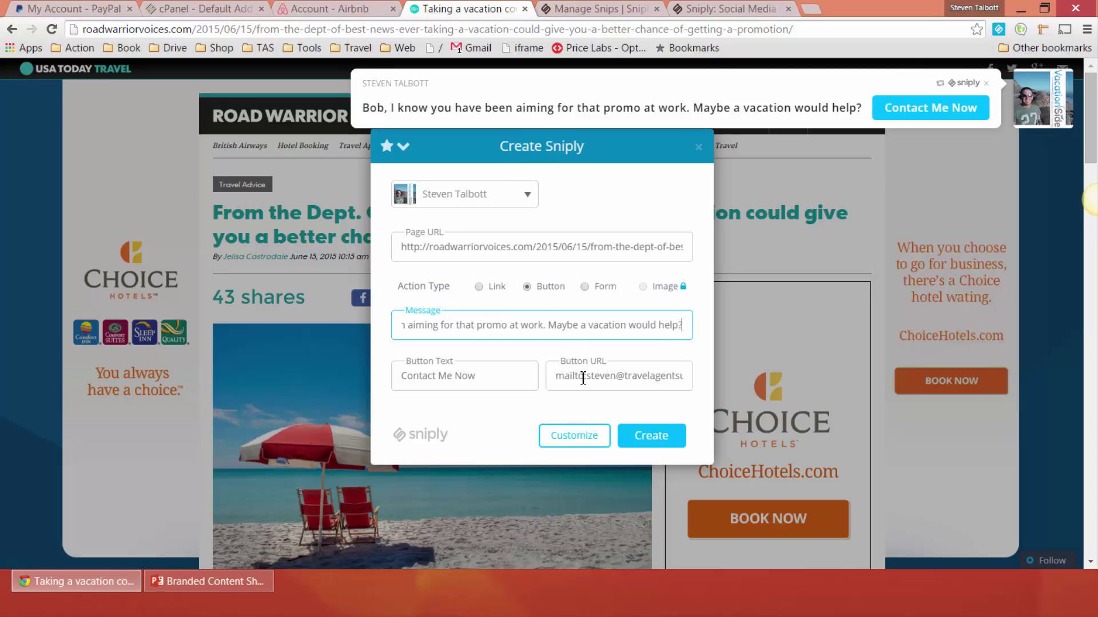
drag(575, 377, 684, 379)
Step: Replace the 'Contact Me Now' button label with 'Let's Talk About It!'
click(476, 377)
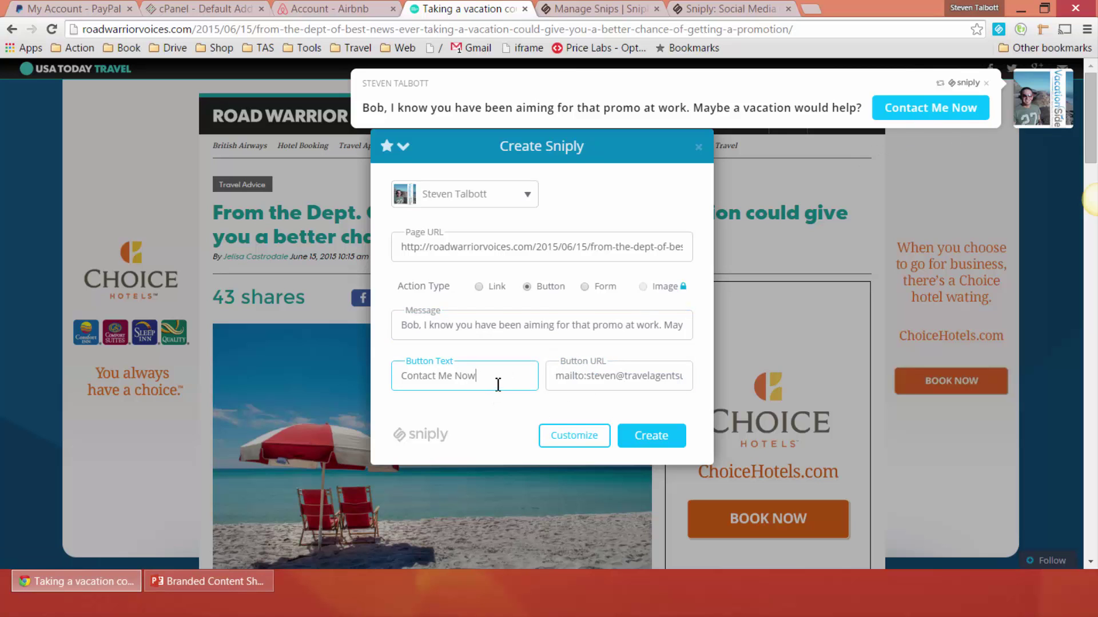
key(ctrl+a)
text(Let's )
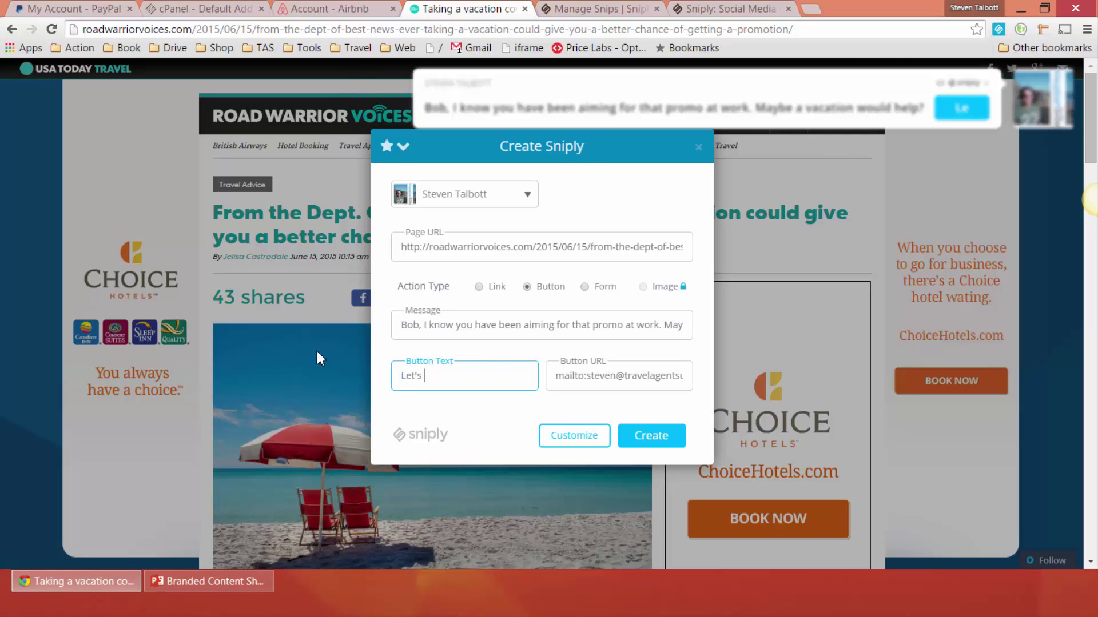
text(Talk about)
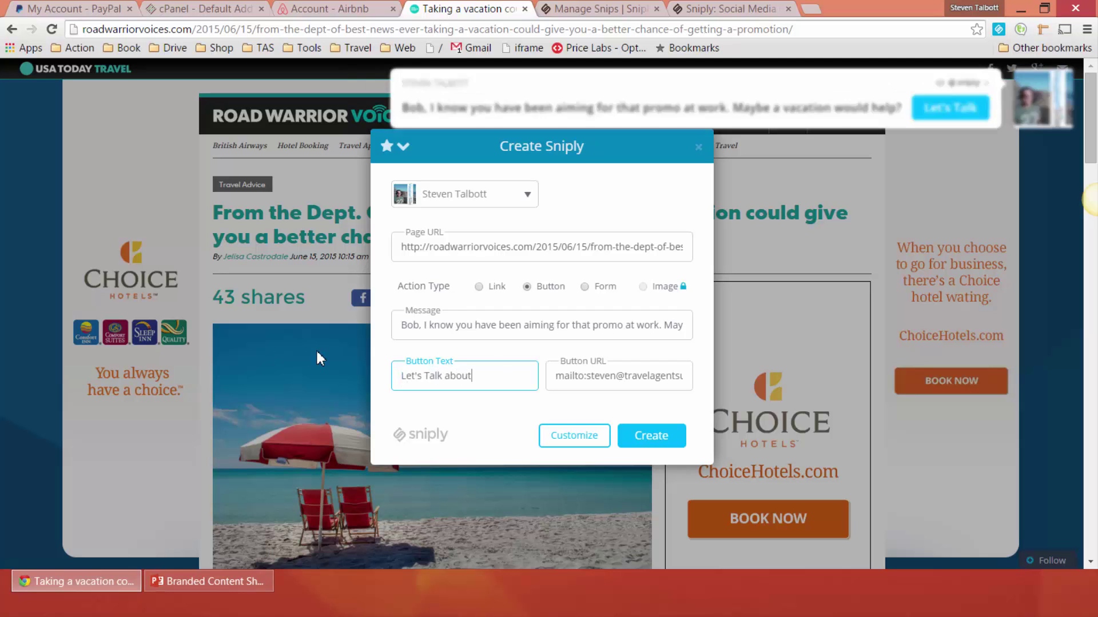
key(BackSpace)
key(BackSpace)
key(BackSpace)
key(BackSpace)
key(BackSpace)
text(About )
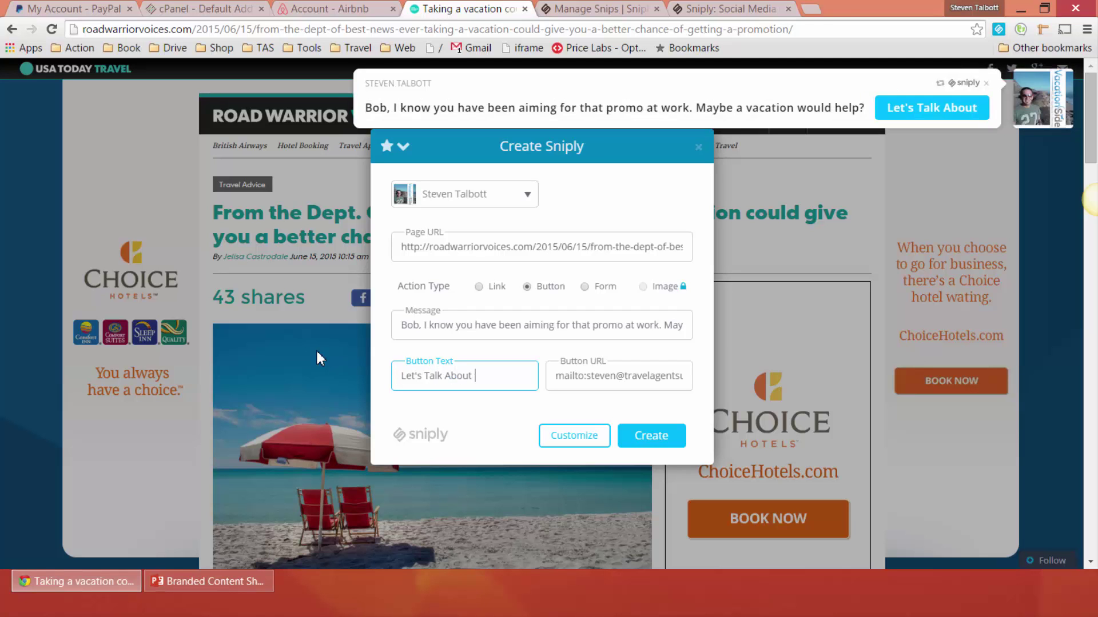
text(It!)
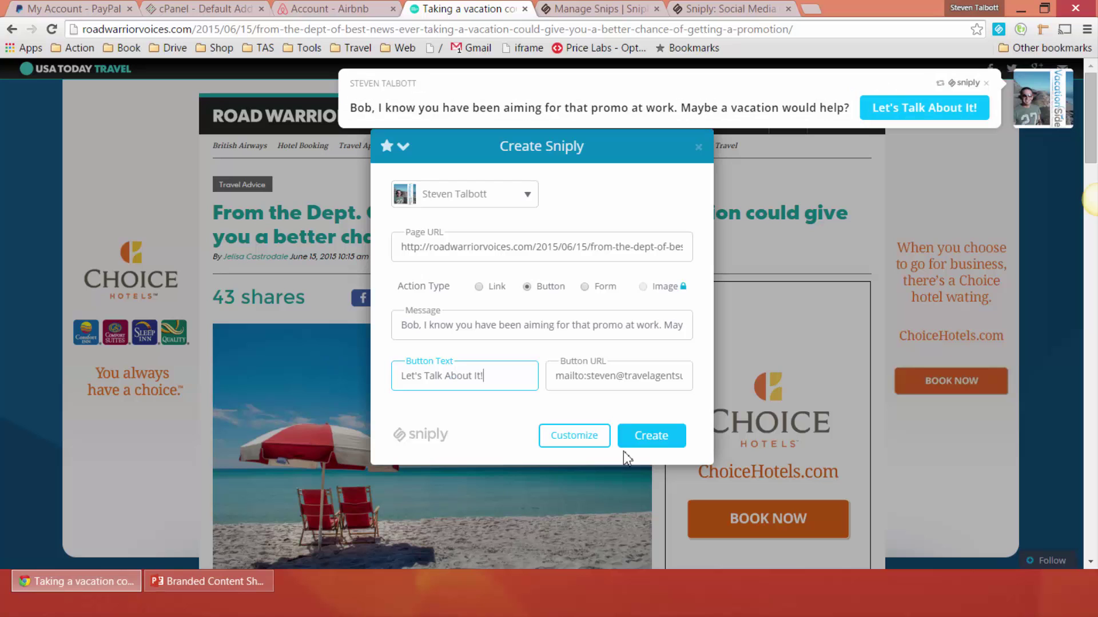
Step: After the length warning, change the message to end '…that promo...' and create the snip
click(643, 435)
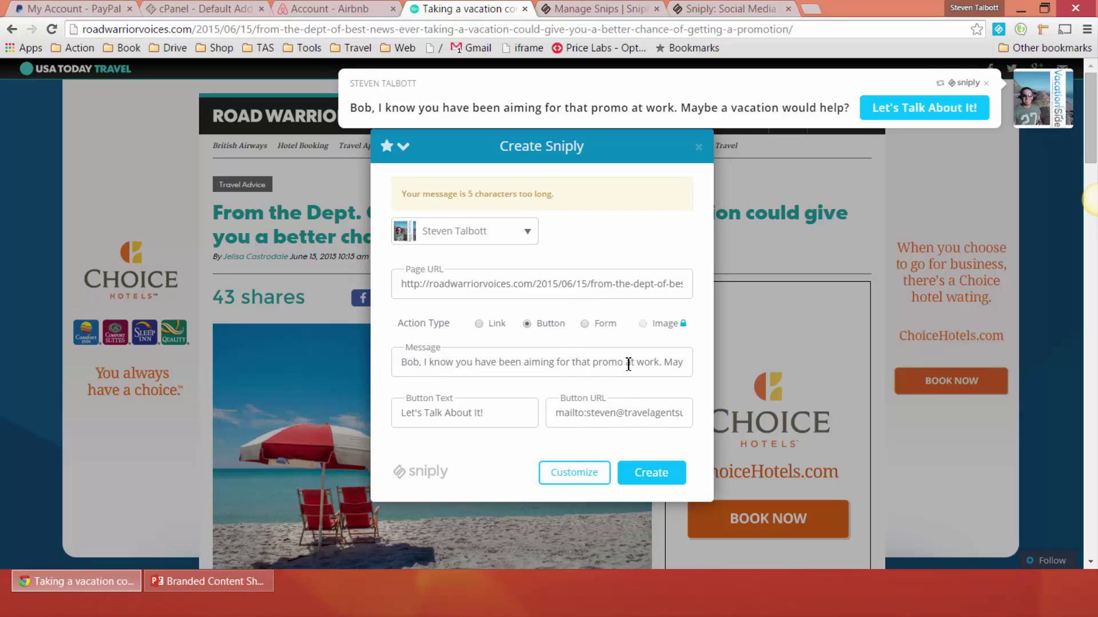
mouse_move(662, 364)
mouse_down()
mouse_move(689, 360)
mouse_move(658, 355)
mouse_up()
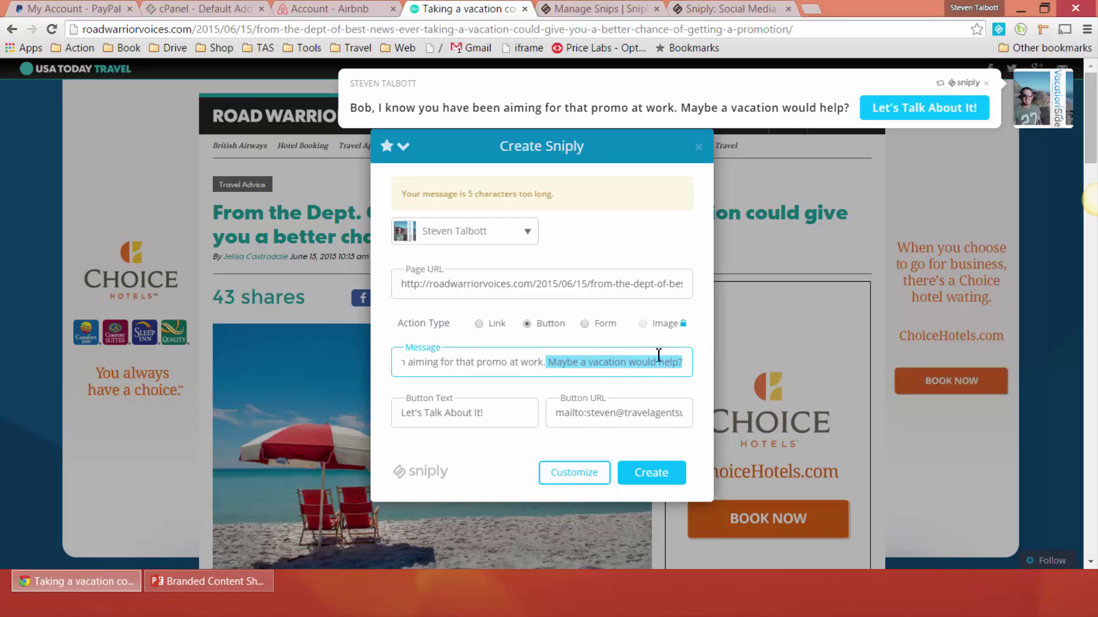
click(628, 363)
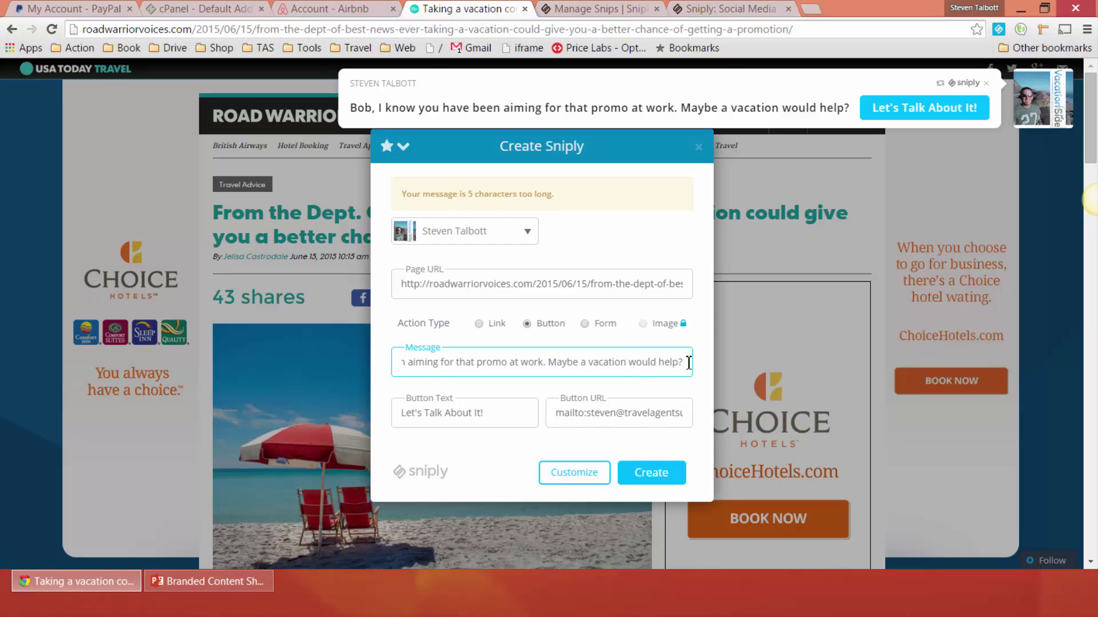
drag(520, 359, 426, 362)
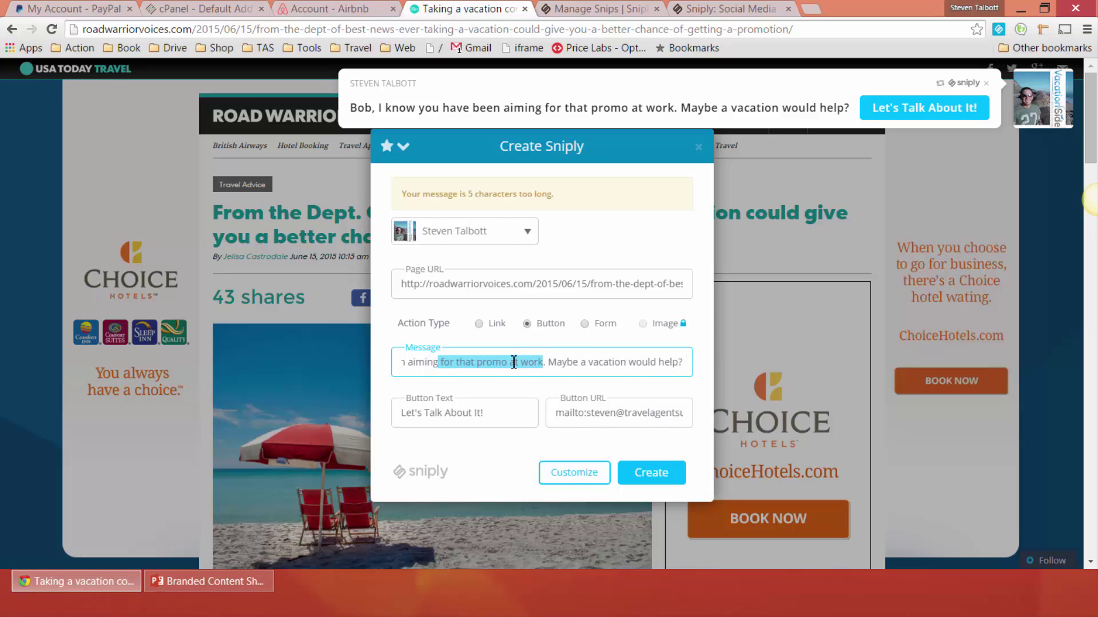
click(531, 364)
drag(509, 364, 546, 364)
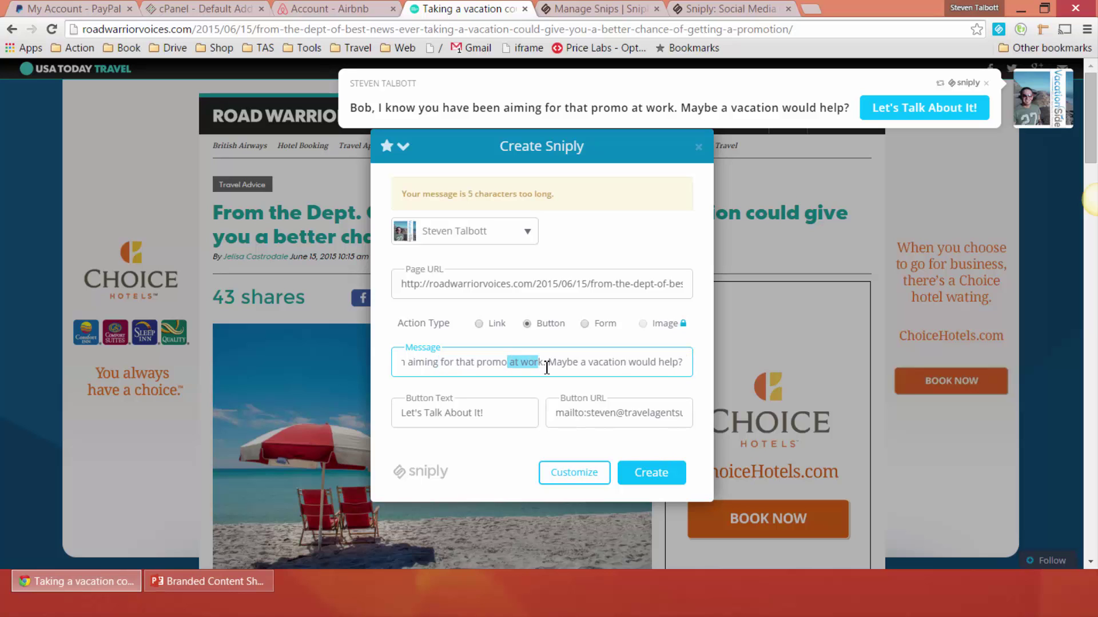
key(BackSpace)
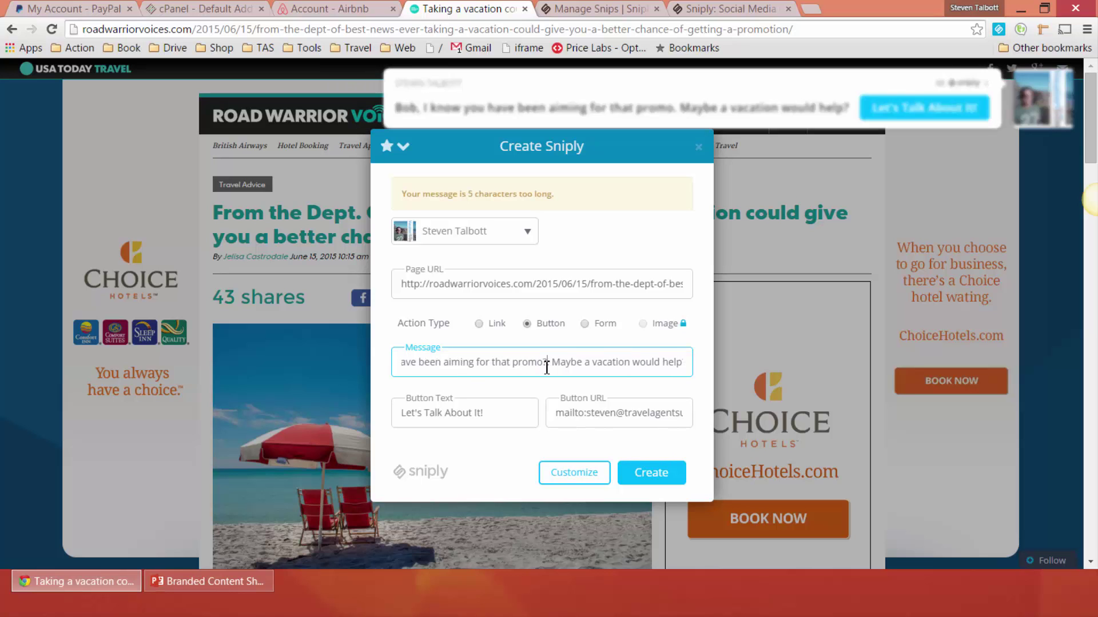
key(BackSpace)
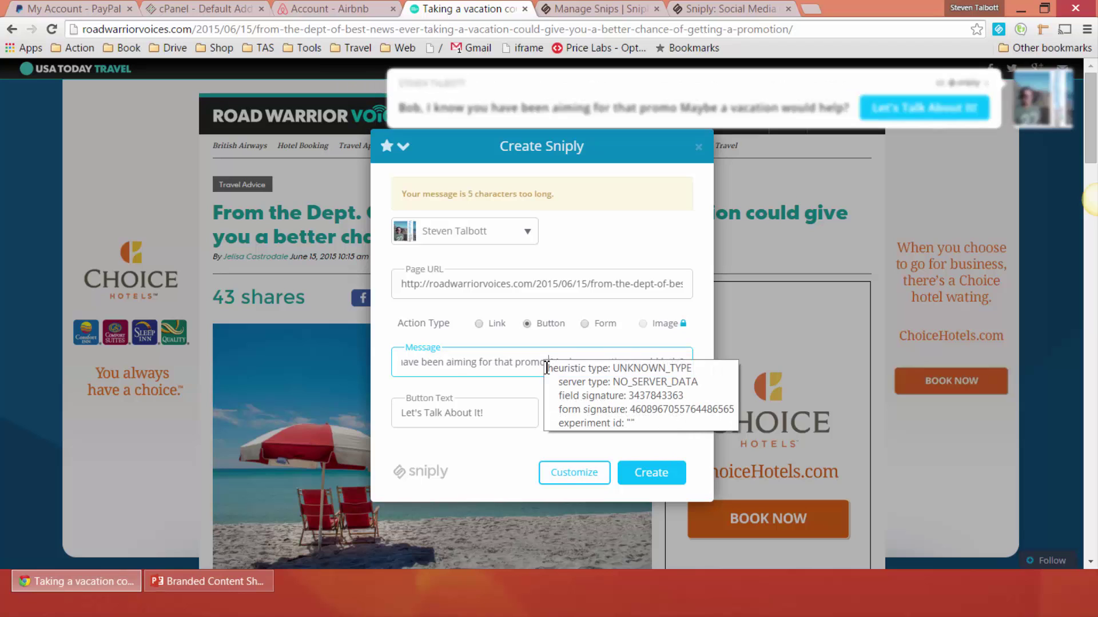
text(...)
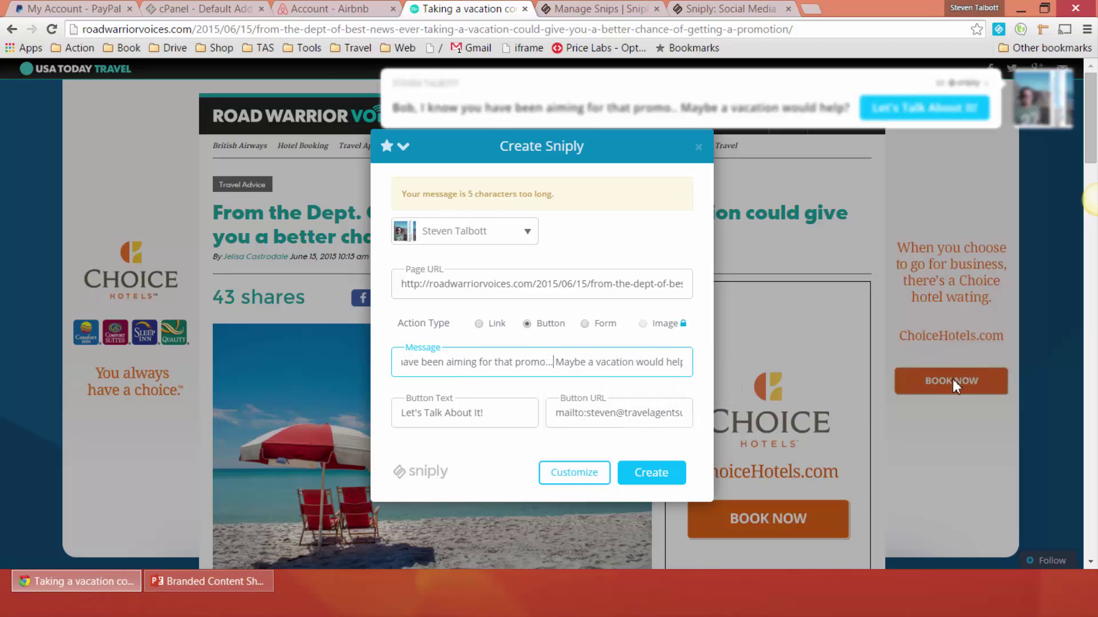
click(651, 475)
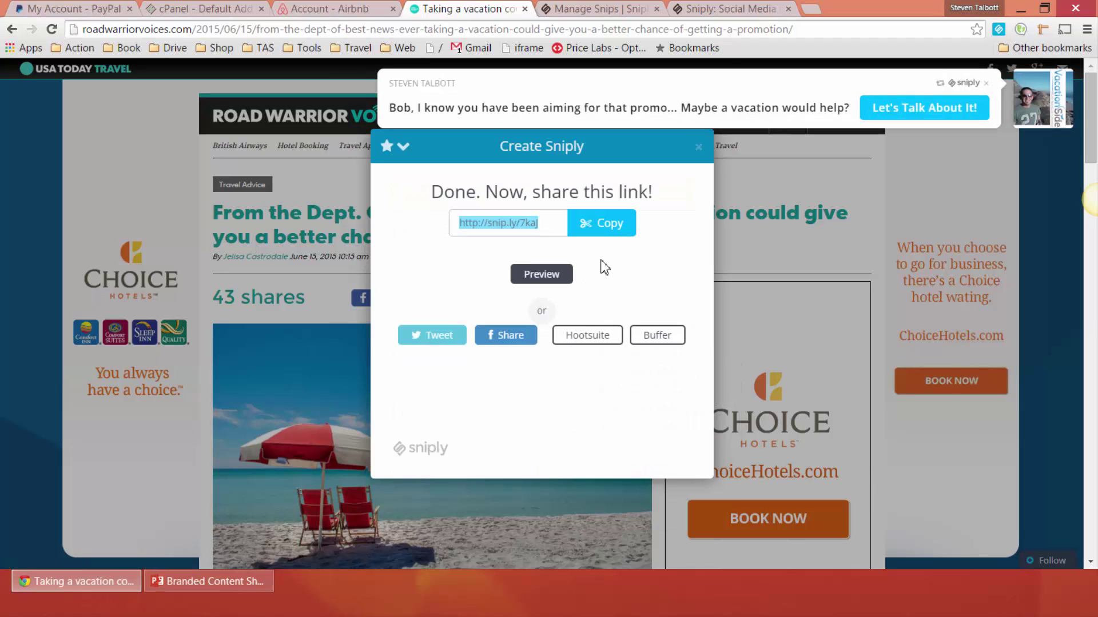
Step: Copy the new snip.ly link and load it in a new browser tab
right_click(532, 228)
click(602, 298)
click(810, 9)
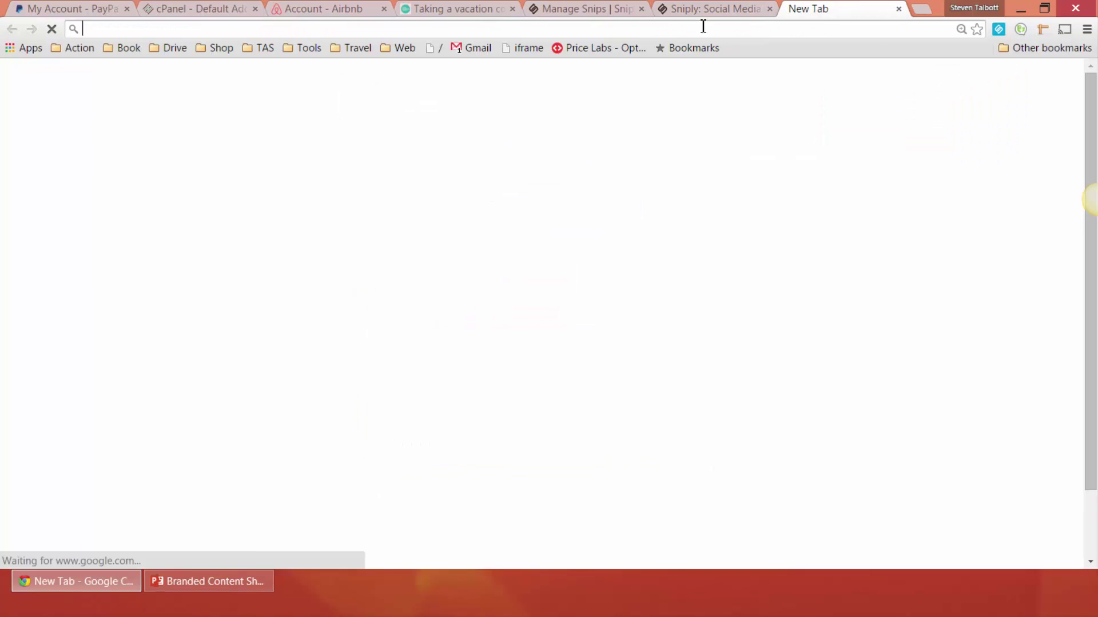
right_click(701, 27)
click(737, 104)
key(Return)
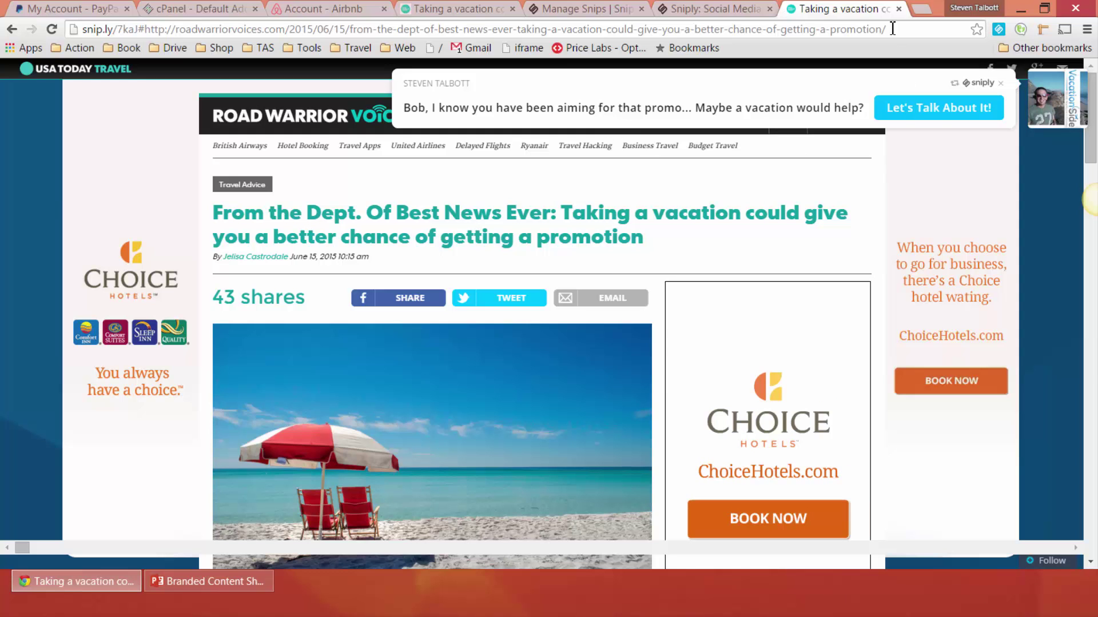
Step: Check the open tabs and select the original article's address in the snipped-article tab
click(710, 10)
click(589, 10)
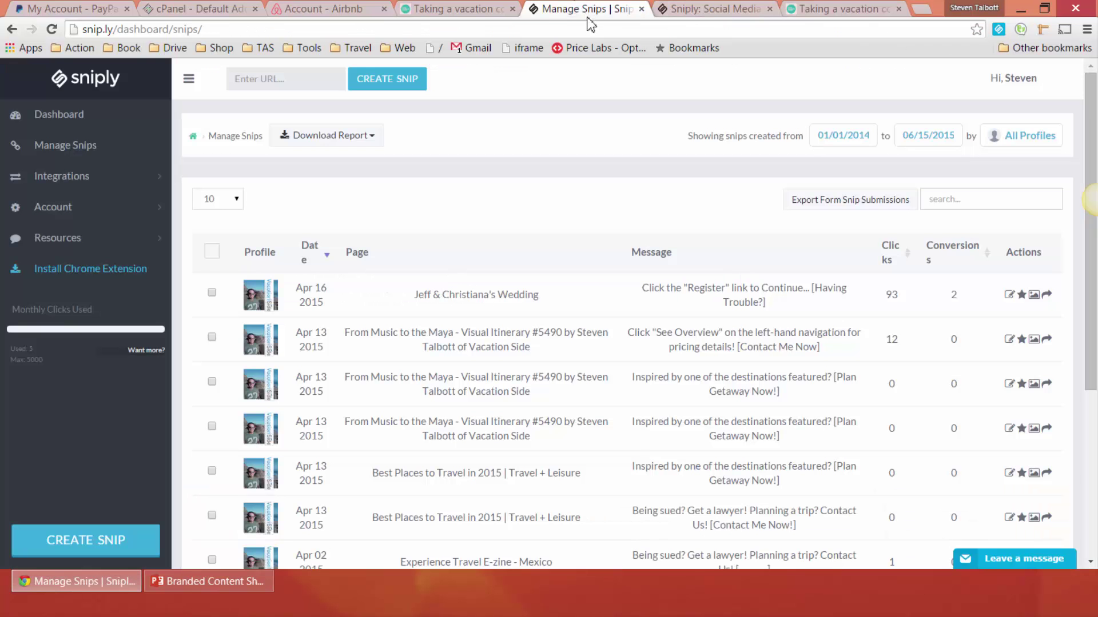
click(818, 10)
click(739, 10)
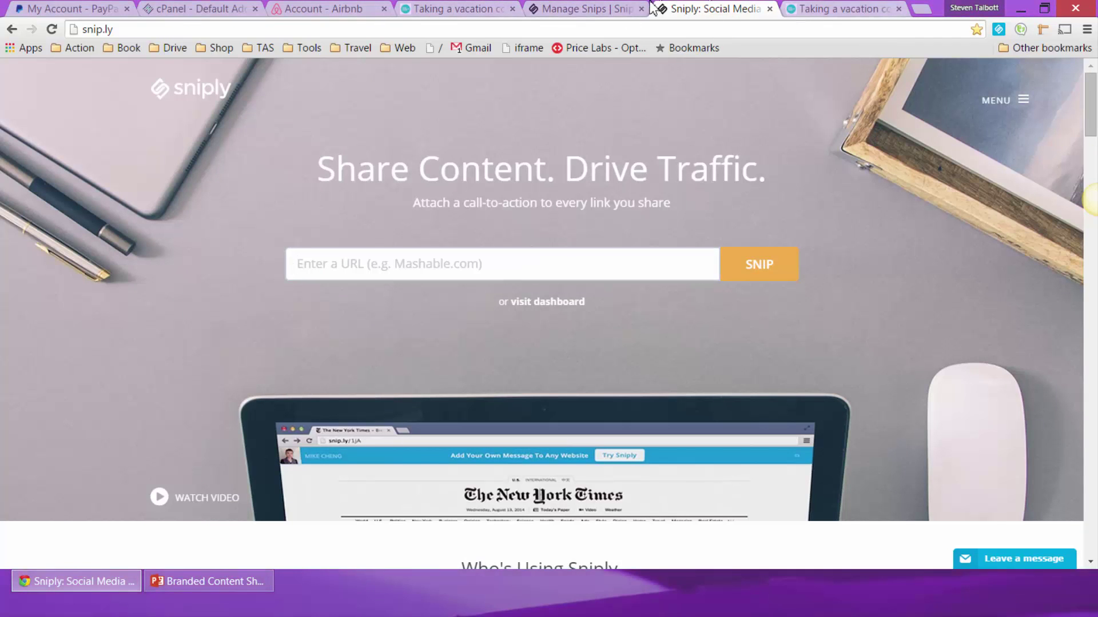
click(577, 9)
click(820, 11)
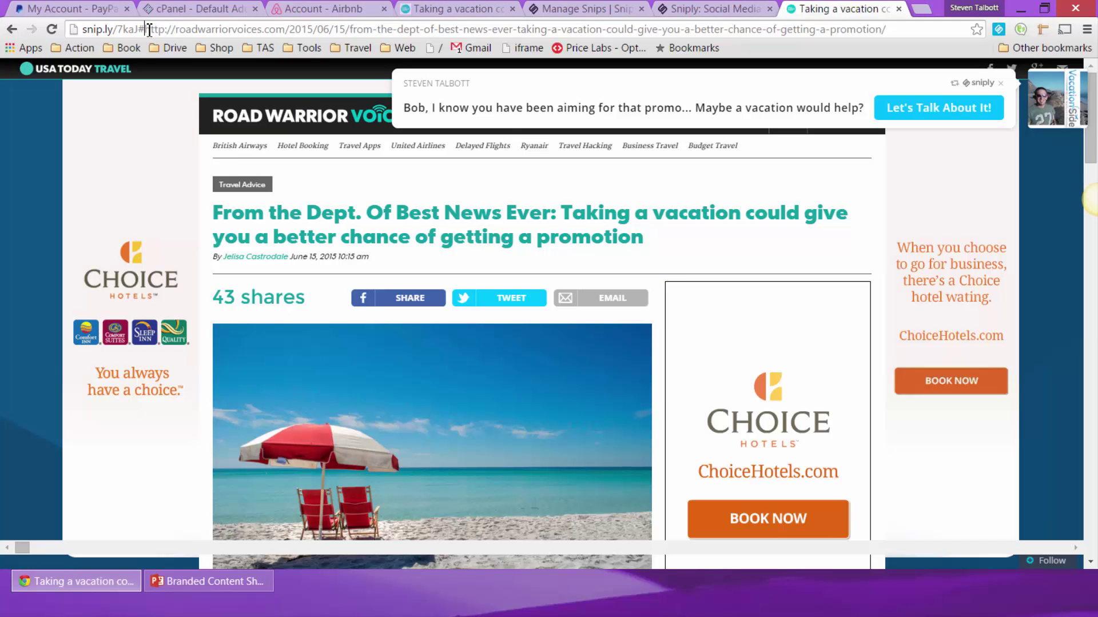
drag(149, 30, 886, 30)
Step: Paste the article URL into Sniply's homepage box and snip it, then cancel and open MENU
click(714, 8)
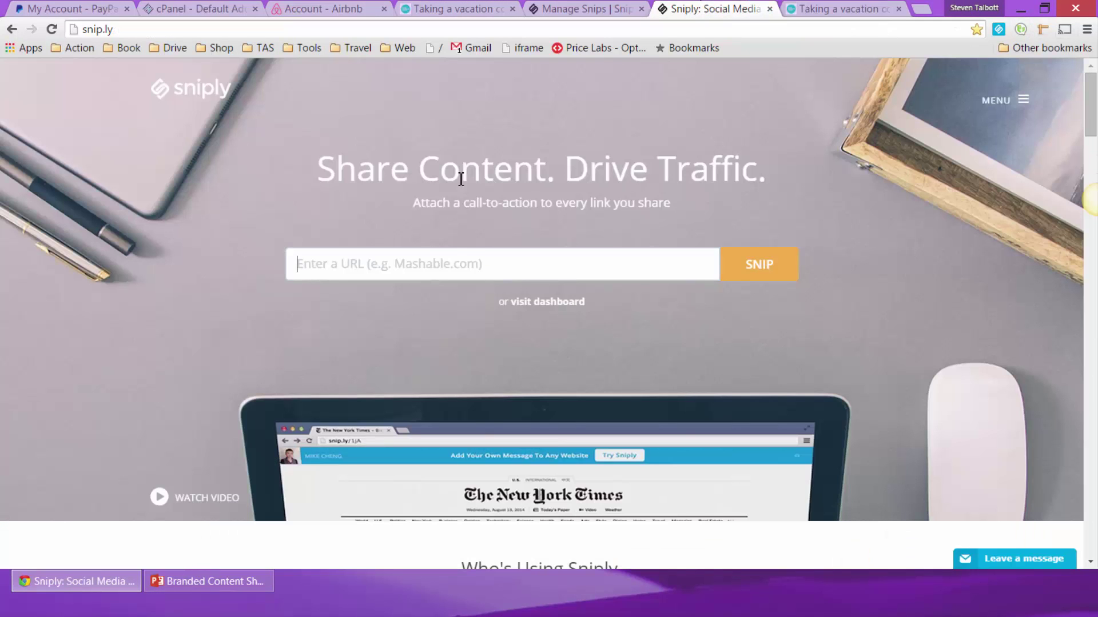
click(429, 263)
click(436, 263)
key(ctrl+v)
click(762, 265)
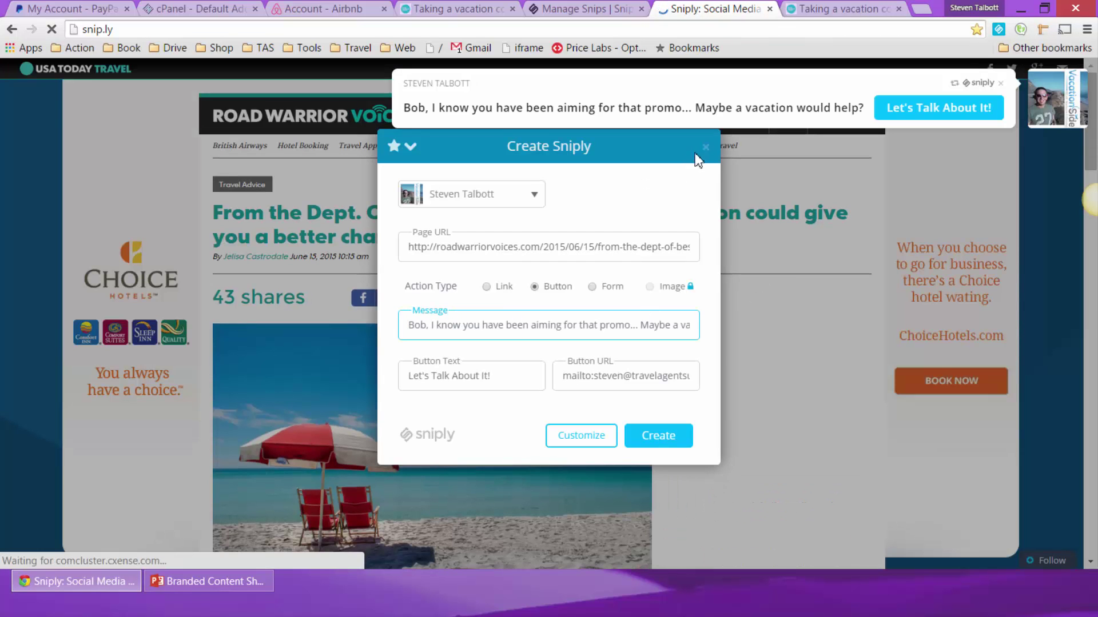
click(705, 147)
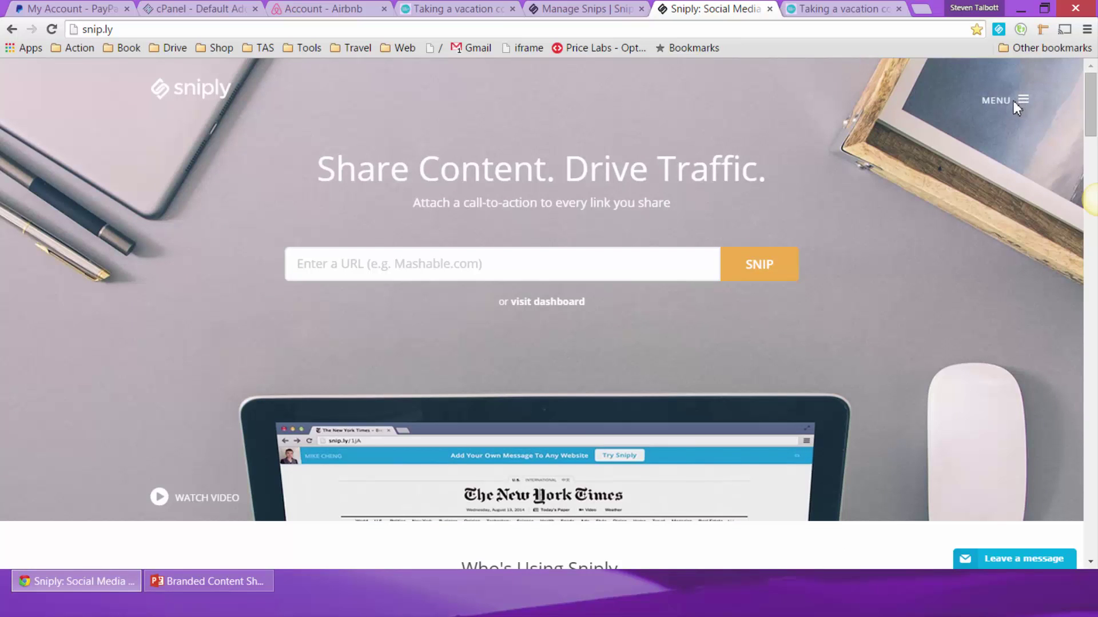
click(1035, 106)
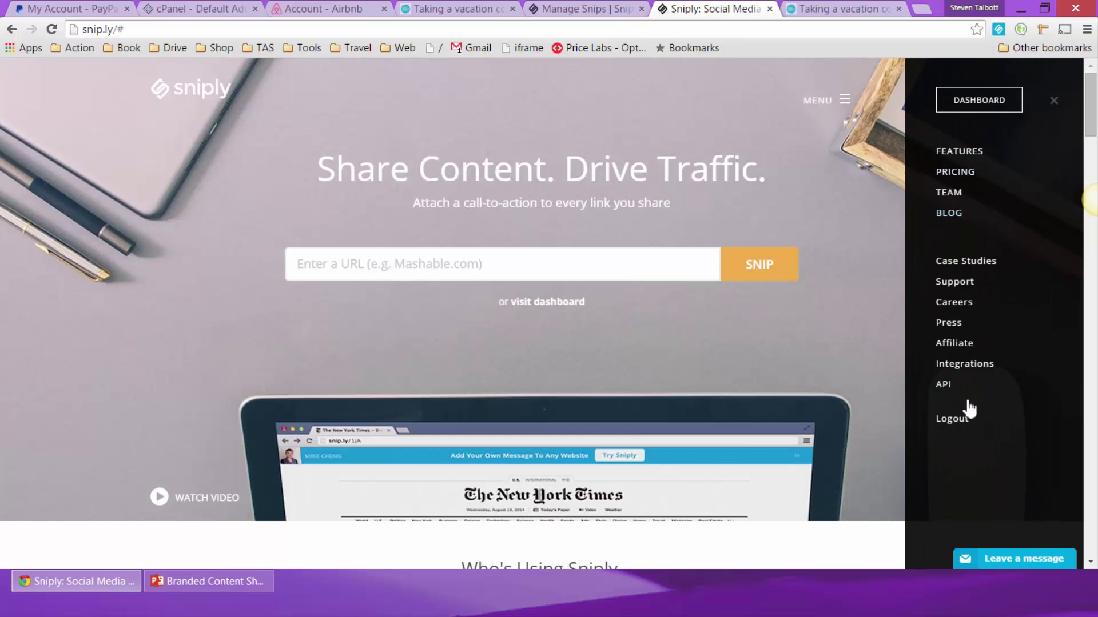
Step: Open the dashboard, scroll its stats, and view the Integrations App Directory
click(977, 101)
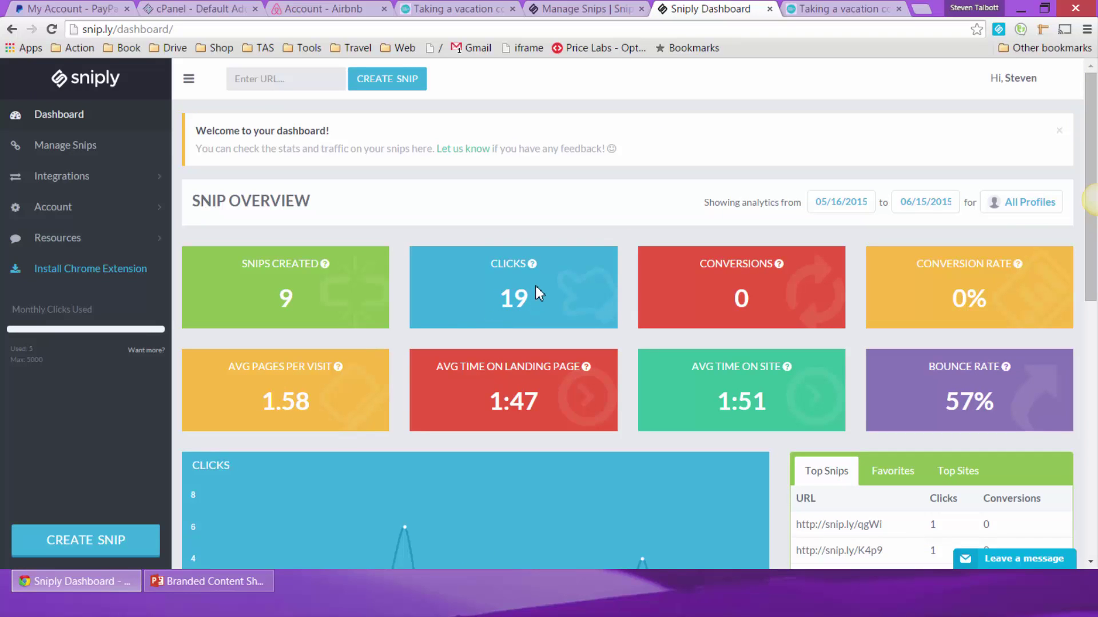
scroll(712, 290, down, 10)
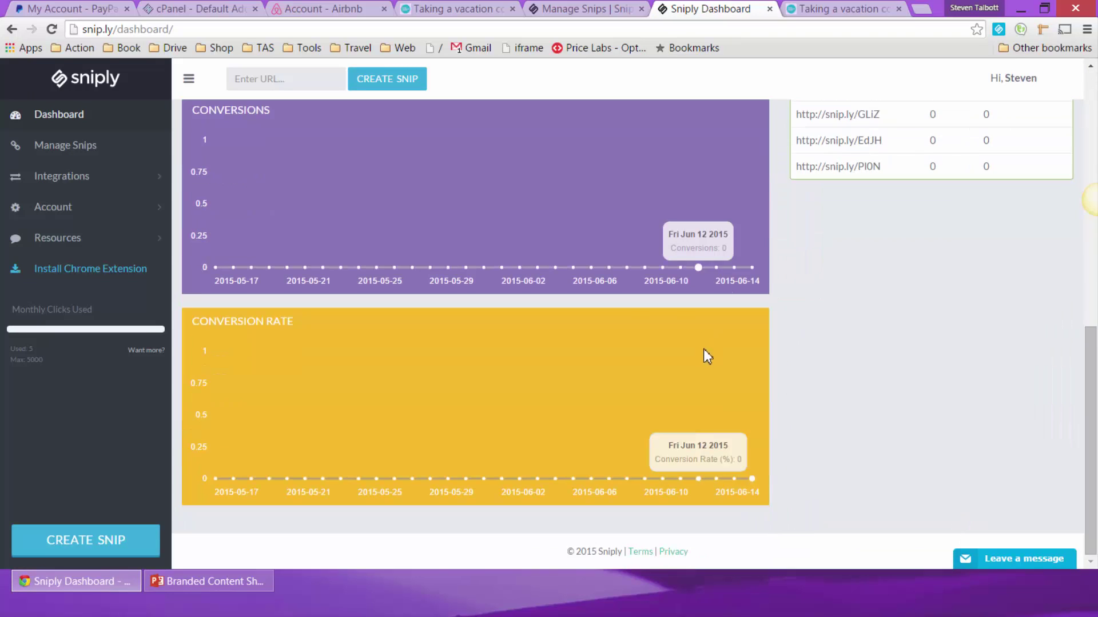
click(76, 176)
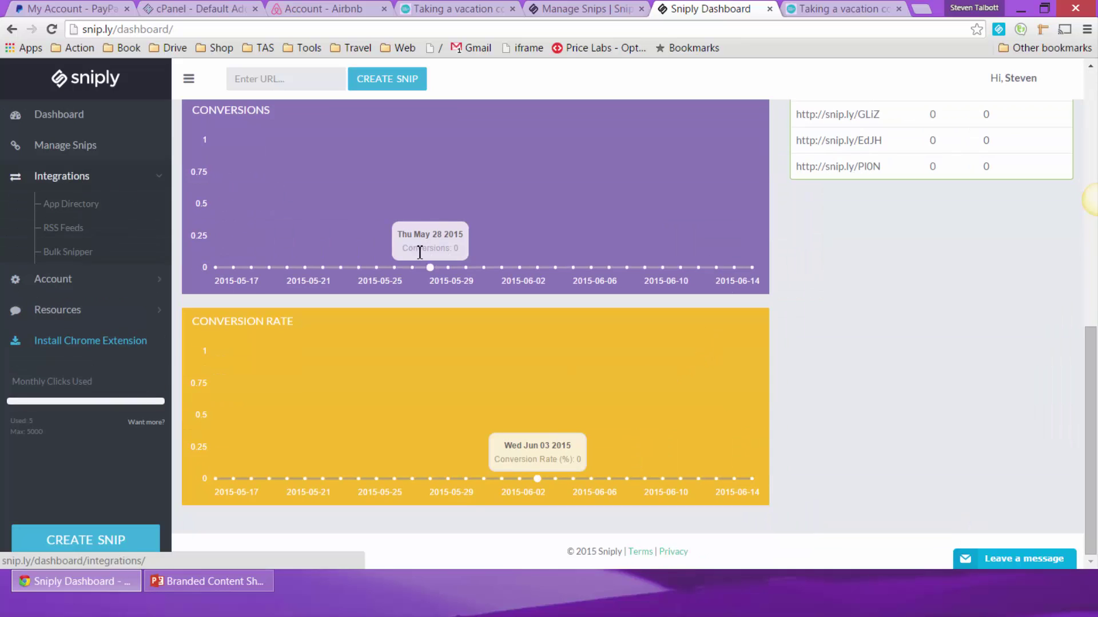
click(103, 209)
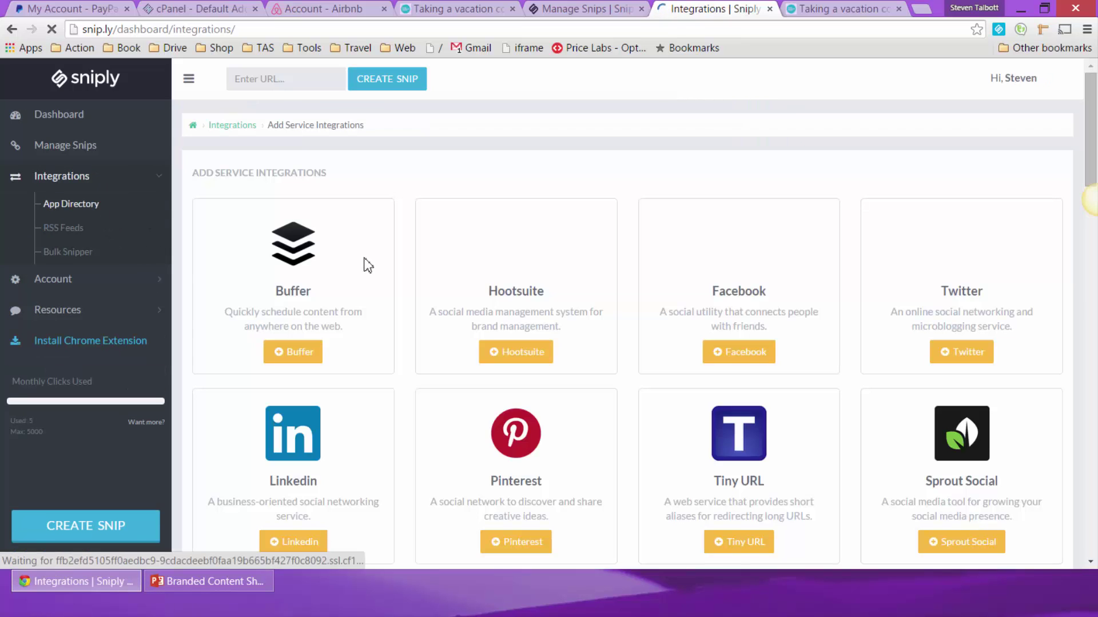
Step: Visit the RSS Feeds, Bulk Snipper and App Directory pages, then return to the Dashboard
scroll(606, 336, down, 7)
scroll(572, 350, up, 4)
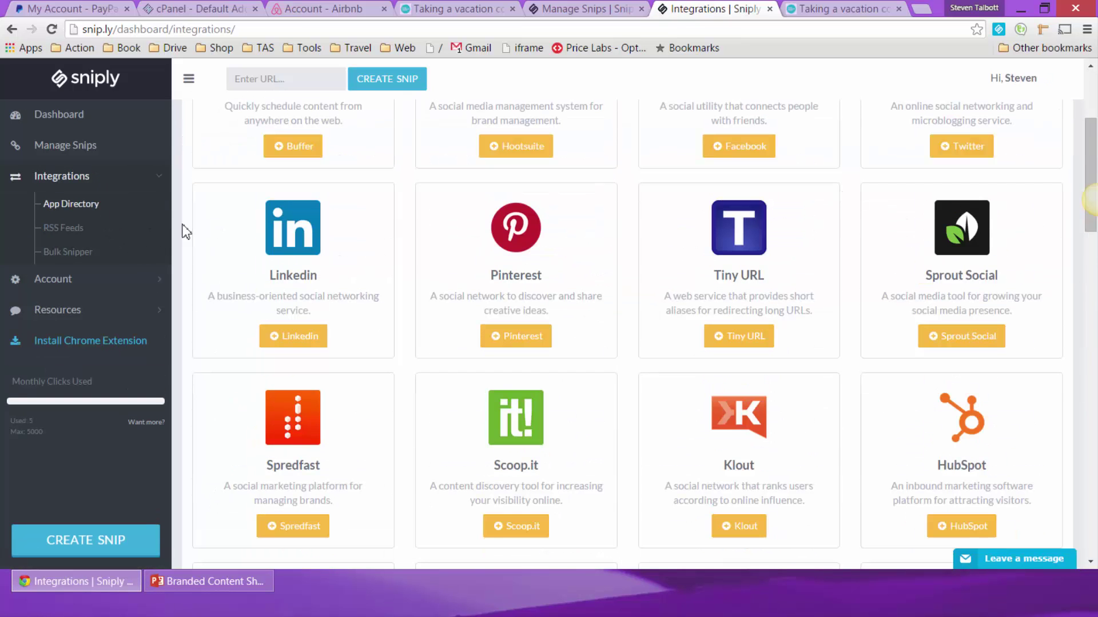
click(80, 231)
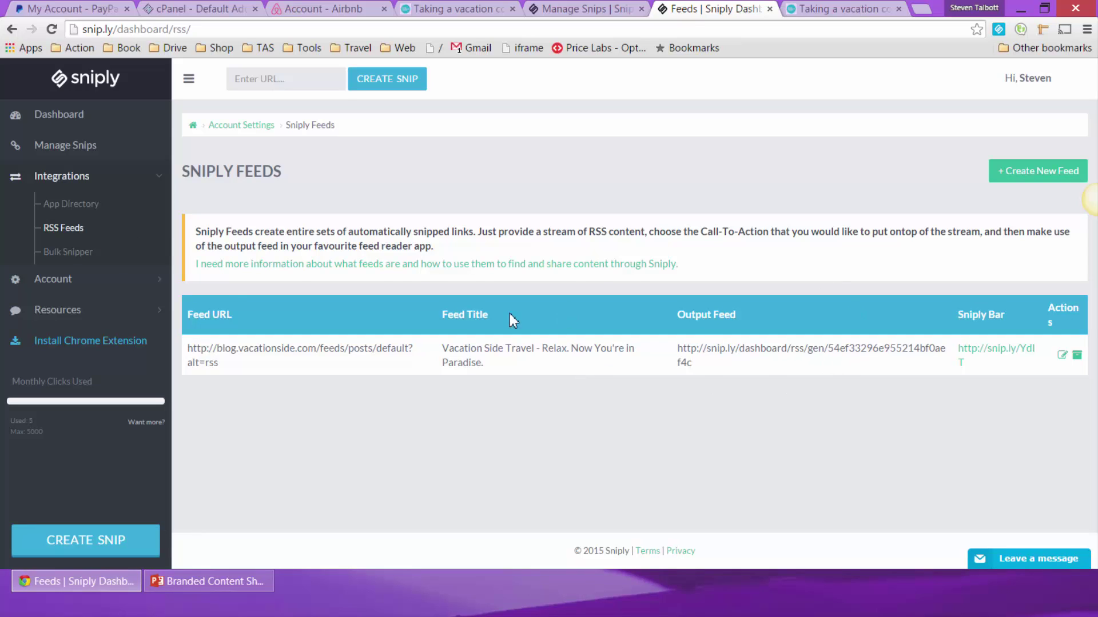
click(88, 253)
click(80, 206)
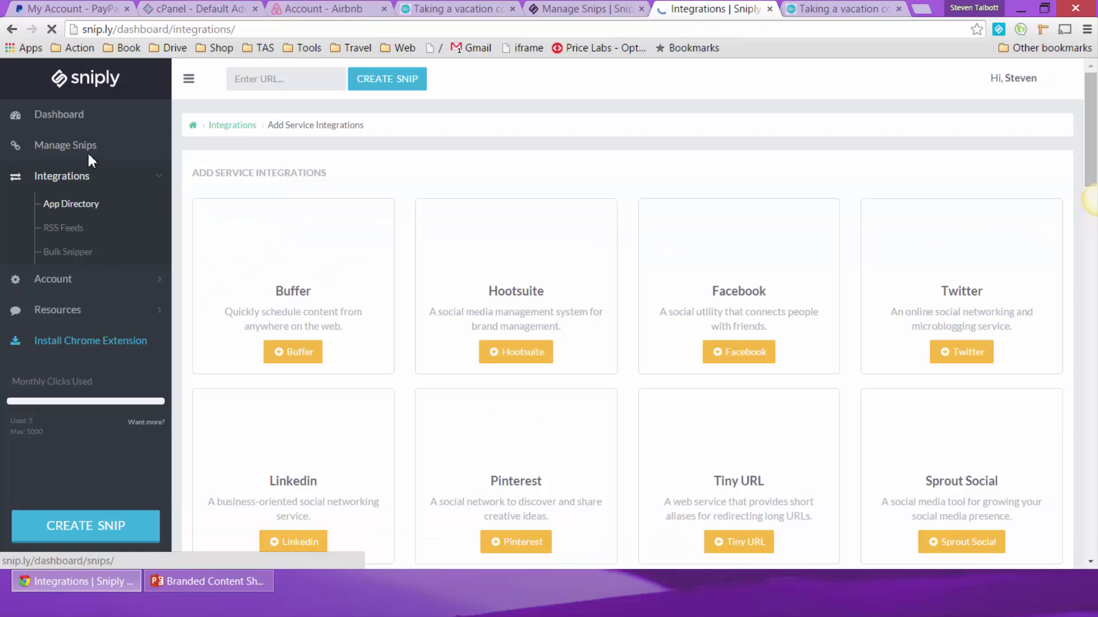
click(80, 116)
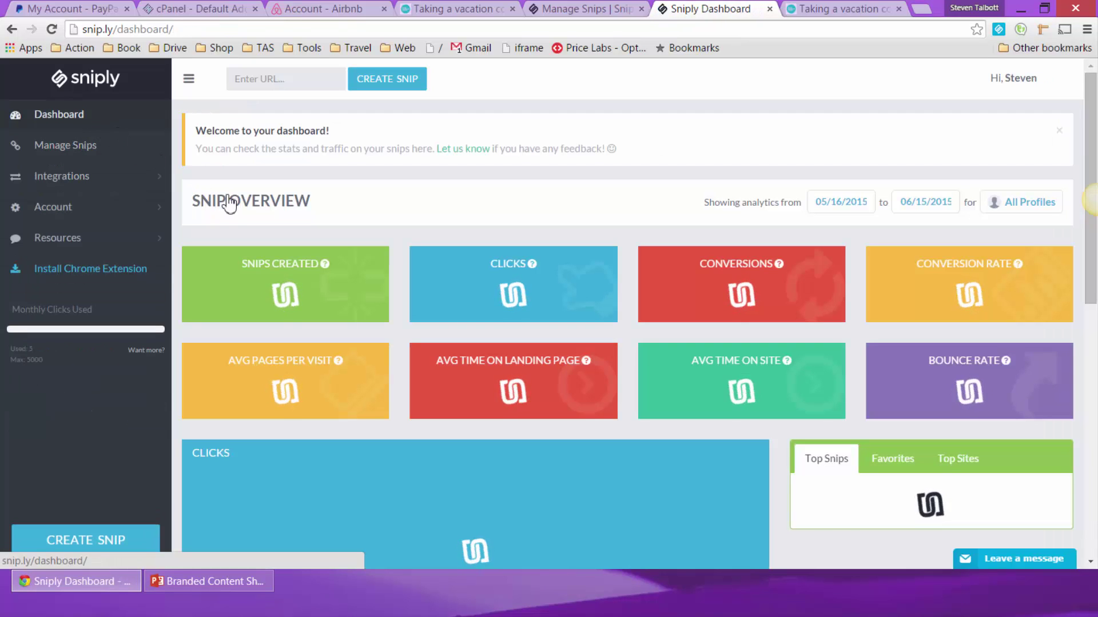